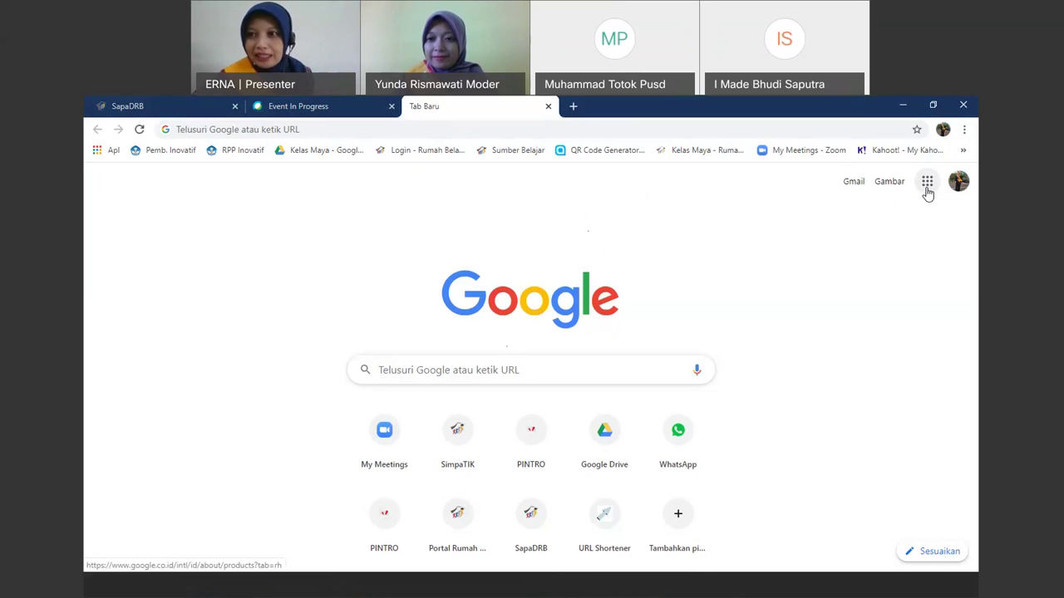
- Open Google Drive from the Google apps on the browser's start page
{"action": "left_click", "coordinate": [926, 183]}
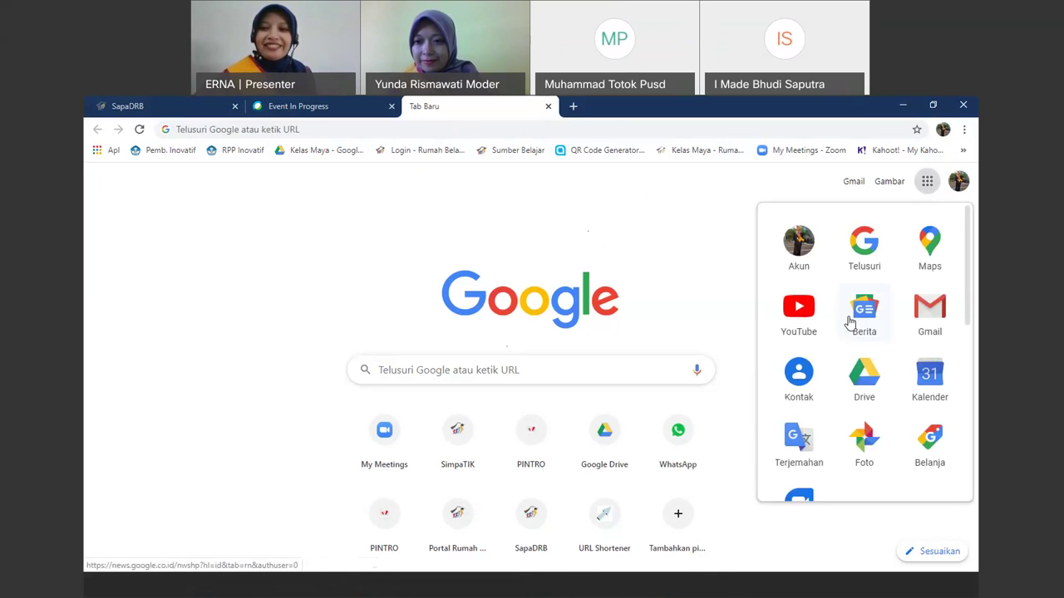
{"action": "scroll", "coordinate": [848, 324], "scroll_direction": "down", "scroll_amount": 2}
{"action": "scroll", "coordinate": [881, 274], "scroll_direction": "up", "scroll_amount": 2}
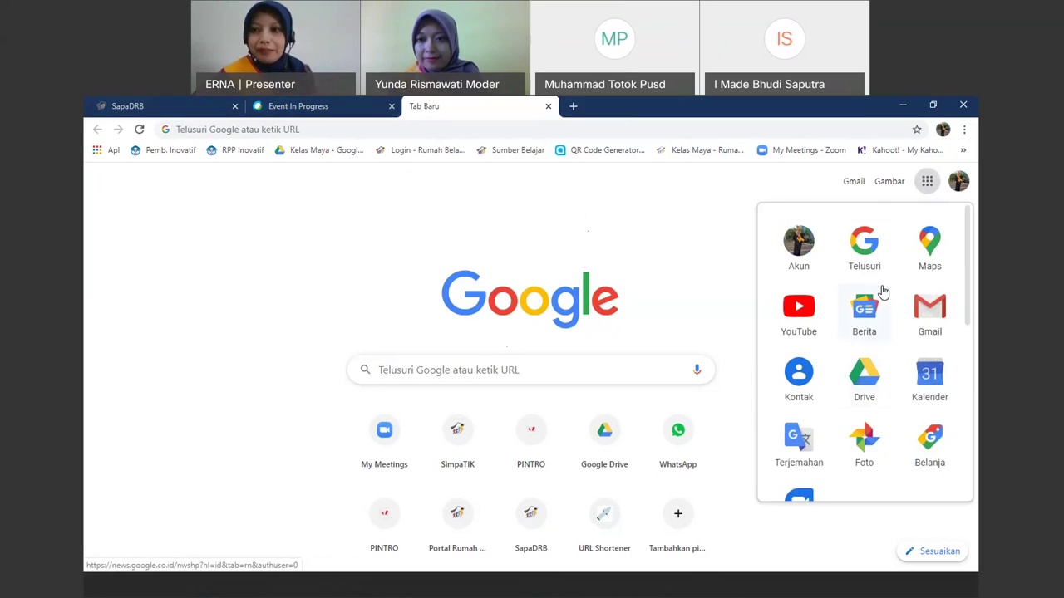
{"action": "left_click", "coordinate": [862, 378]}
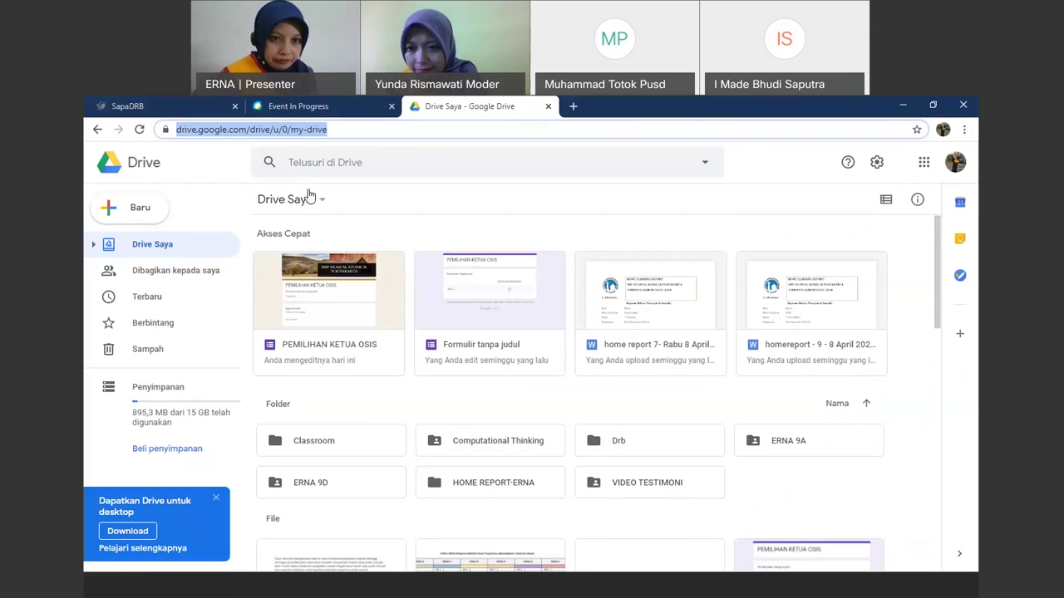
- Create a new blank Google Formulir in Drive Saya
{"action": "left_click", "coordinate": [323, 207]}
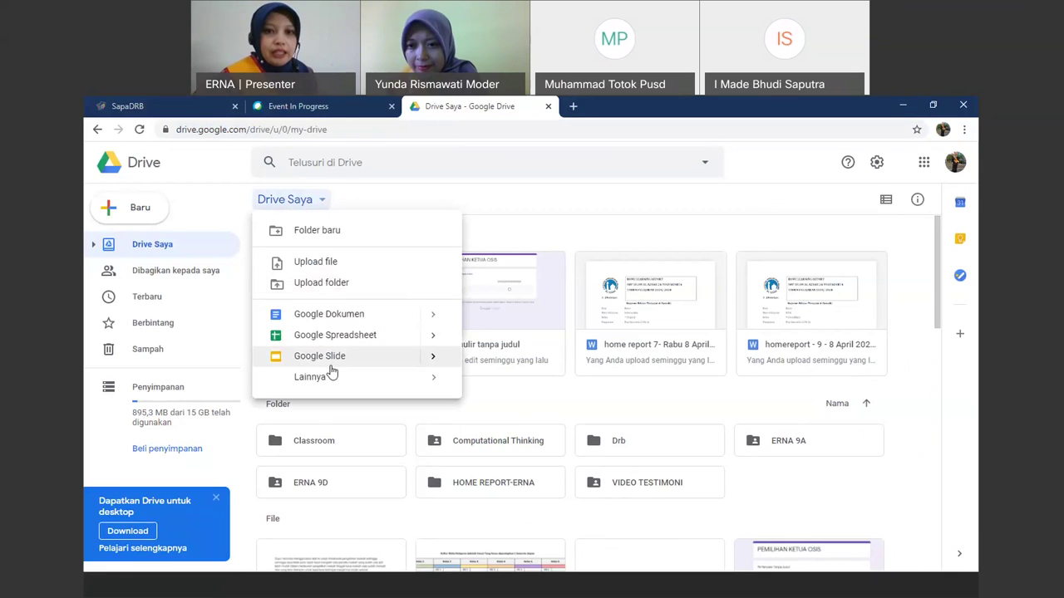
{"action": "mouse_move", "coordinate": [332, 379]}
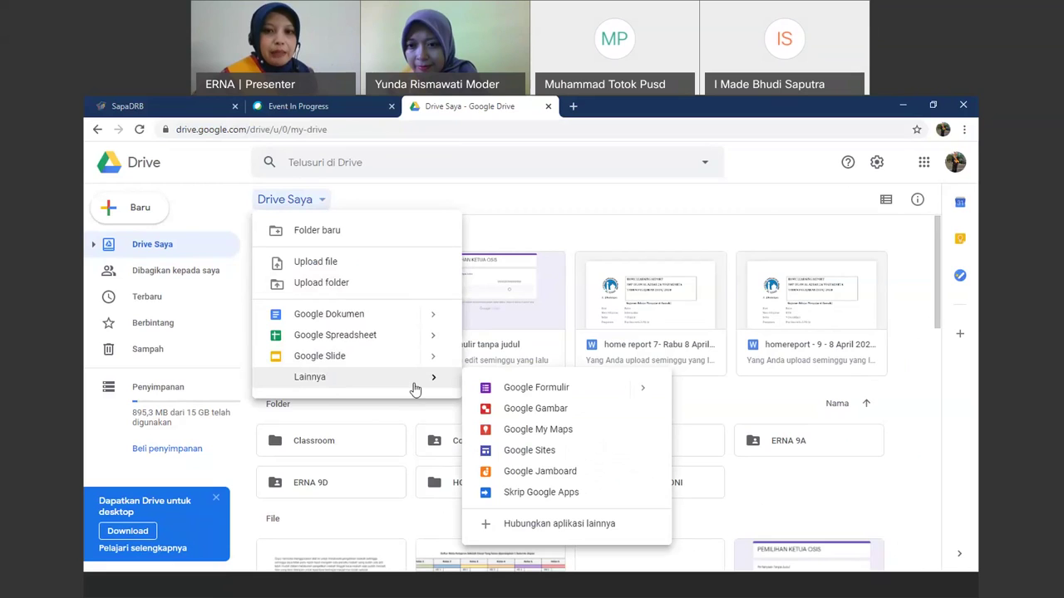
{"action": "left_click", "coordinate": [519, 390]}
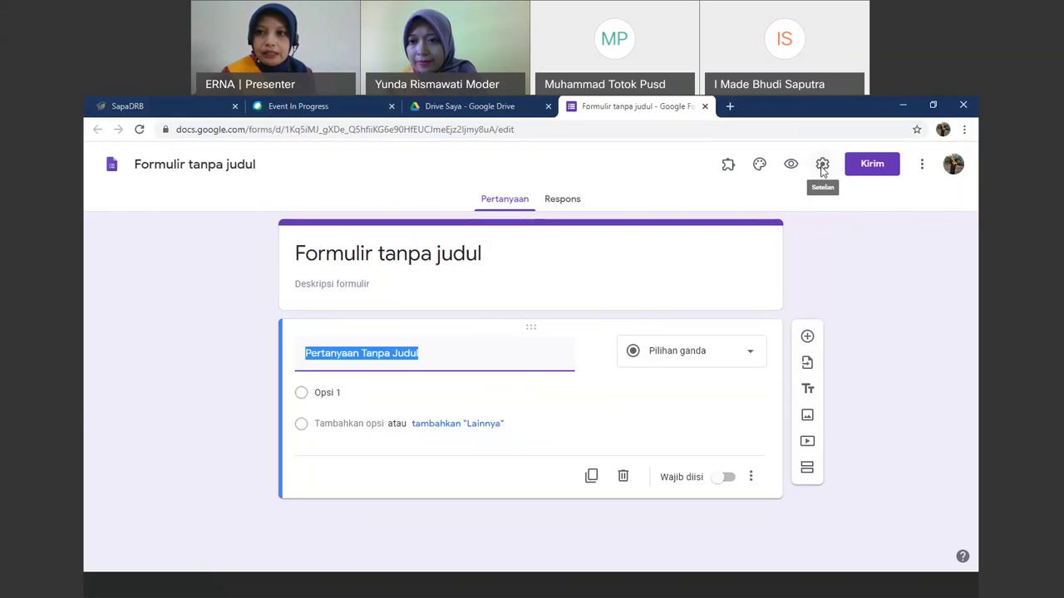
- In the form settings, limit respondents to 1 response (Batasi ke 1 tanggapan) and enable Tampilkan status progres
{"action": "left_click", "coordinate": [822, 166]}
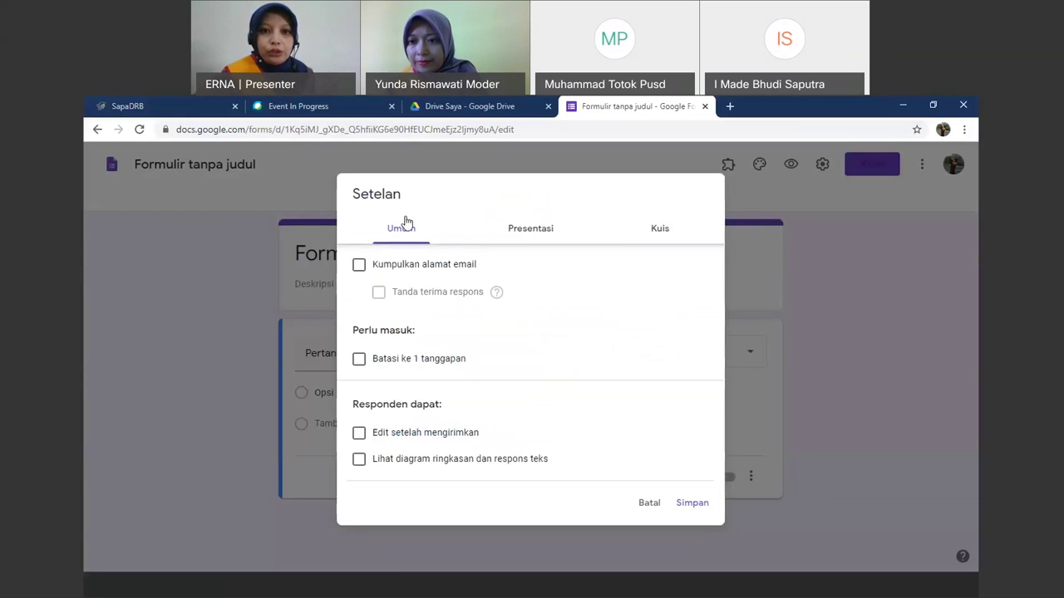
{"action": "left_click", "coordinate": [358, 360]}
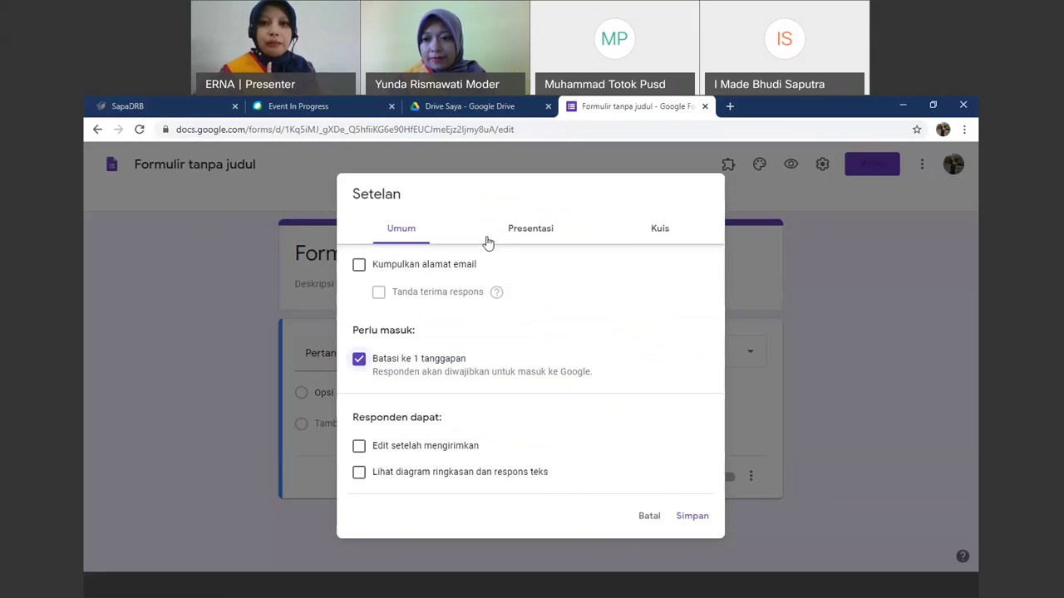
{"action": "left_click", "coordinate": [522, 236]}
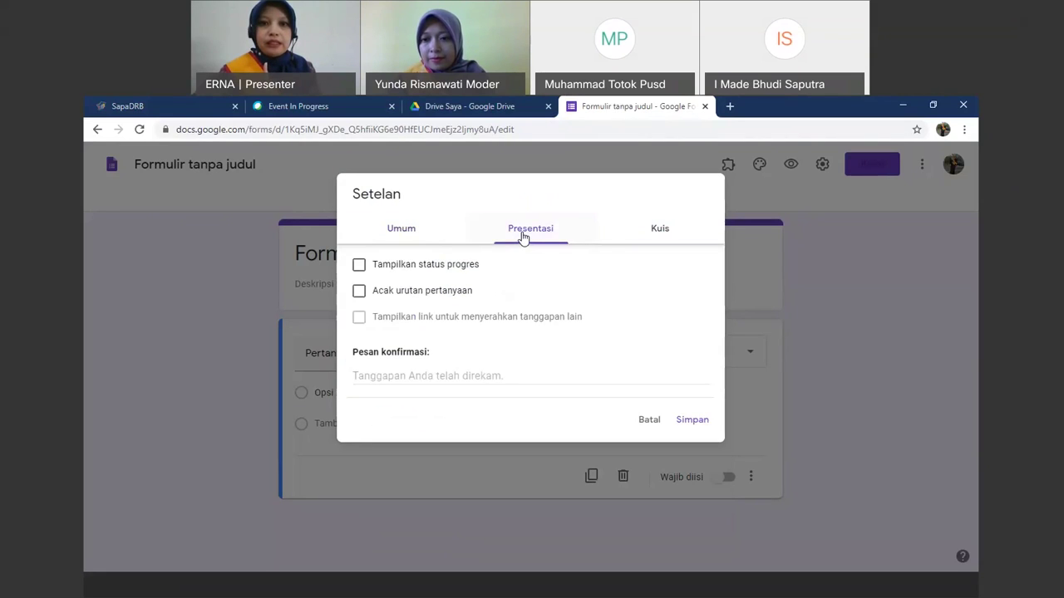
{"action": "left_click", "coordinate": [359, 268]}
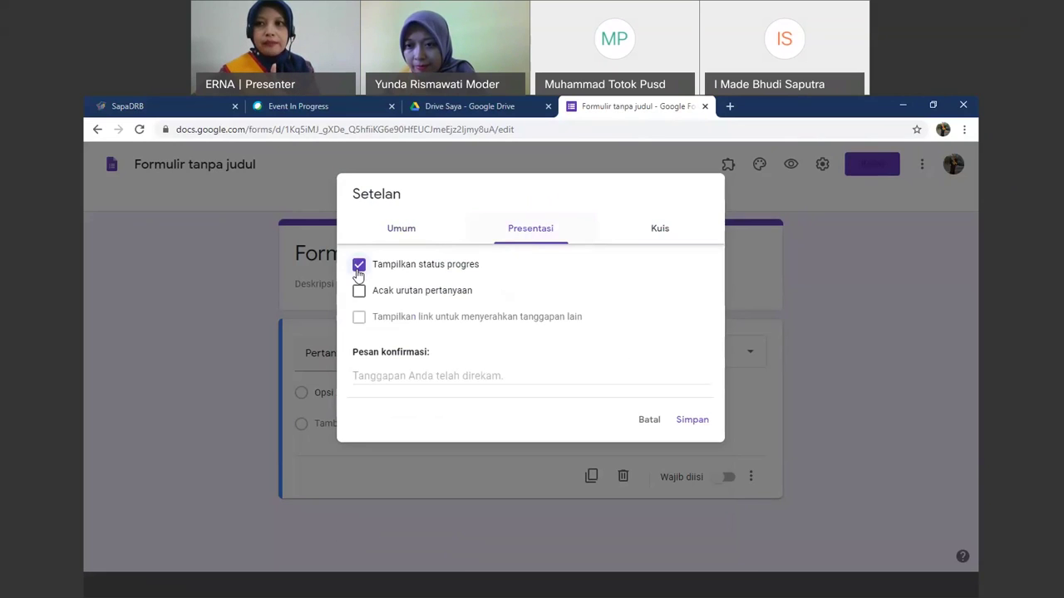
- Make the form a quiz, disable respondents' view of Pertanyaan tak terjawab, Jawaban yang benar and Nilai poin, and save the settings
{"action": "left_click", "coordinate": [653, 236]}
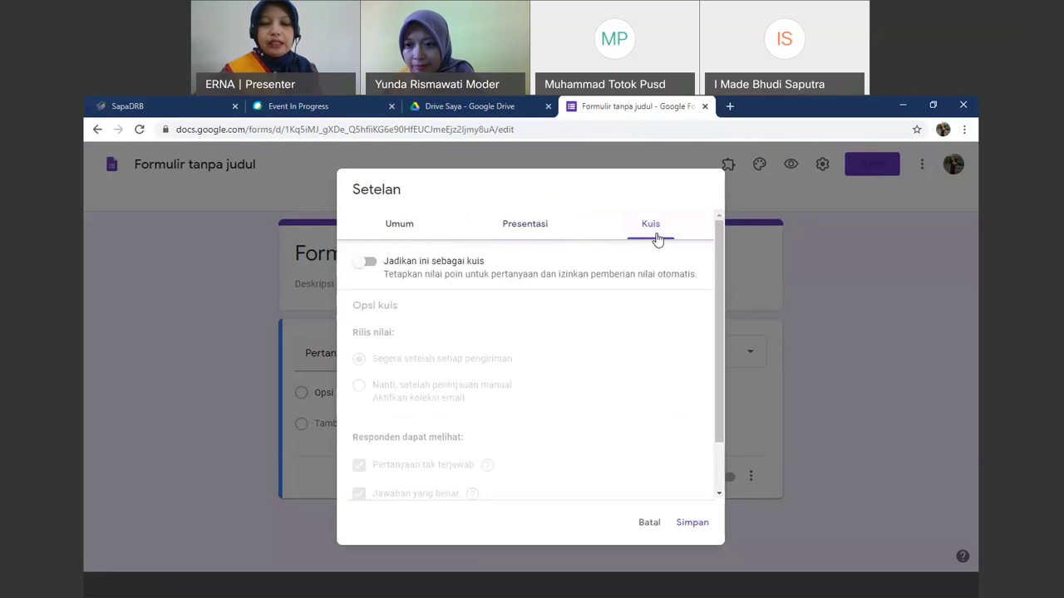
{"action": "left_click", "coordinate": [371, 263]}
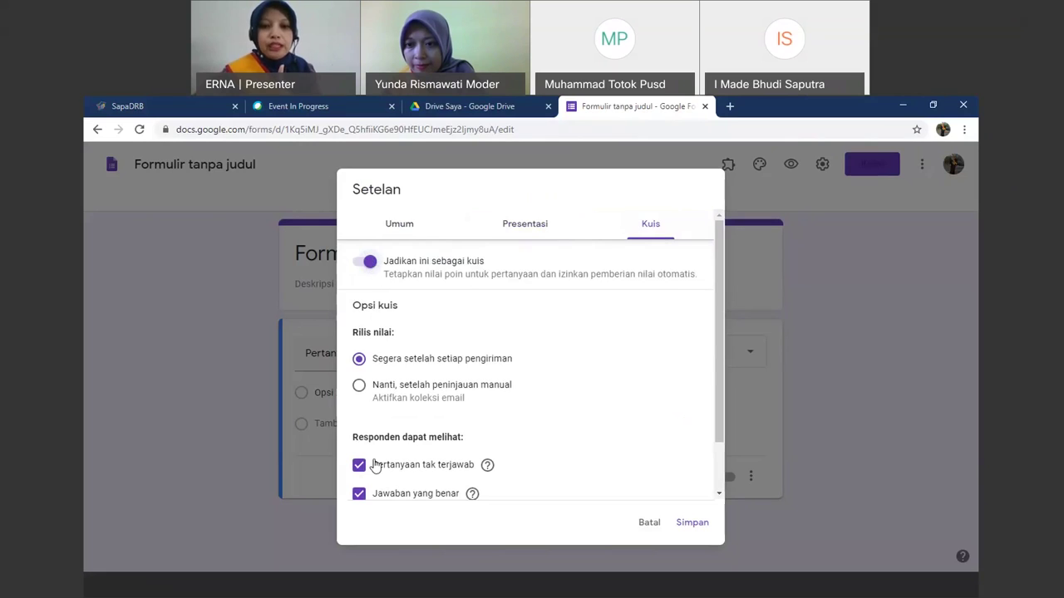
{"action": "scroll", "coordinate": [373, 465], "scroll_direction": "down", "scroll_amount": 2}
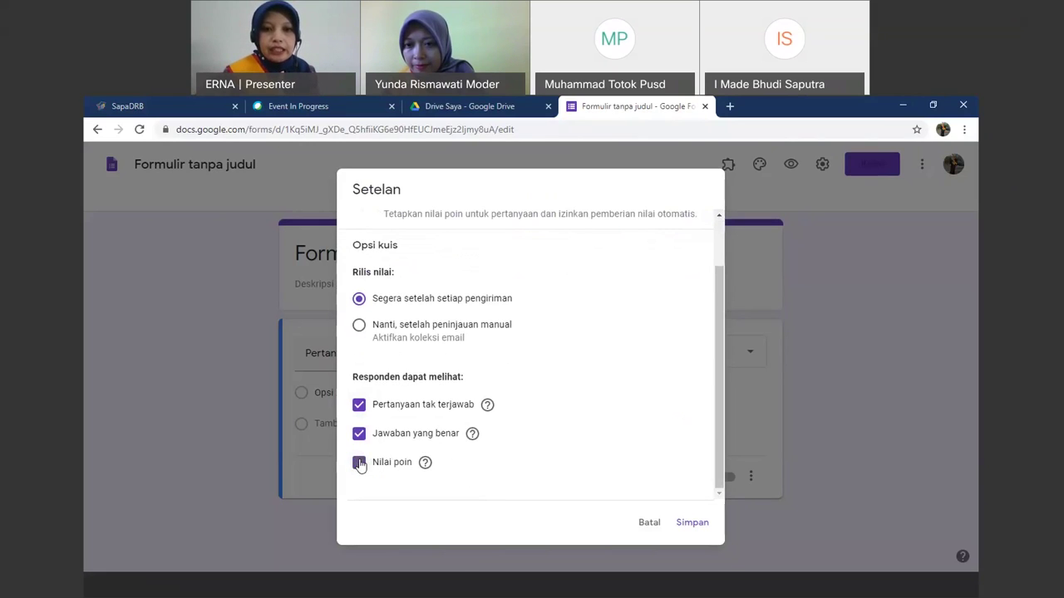
{"action": "left_click", "coordinate": [359, 463]}
{"action": "left_click", "coordinate": [361, 406]}
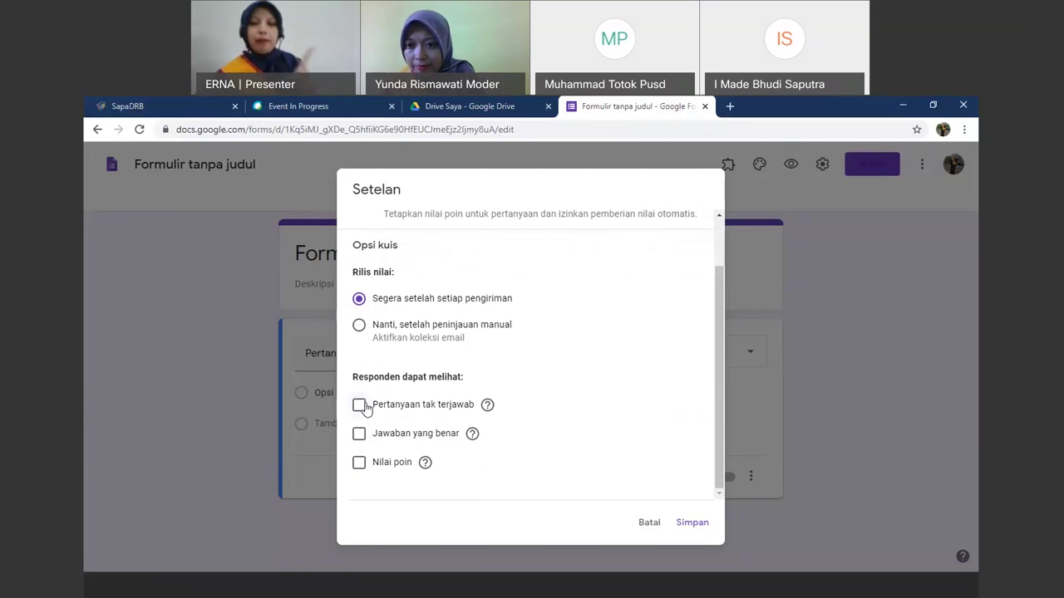
{"action": "scroll", "coordinate": [456, 441], "scroll_direction": "up", "scroll_amount": 2}
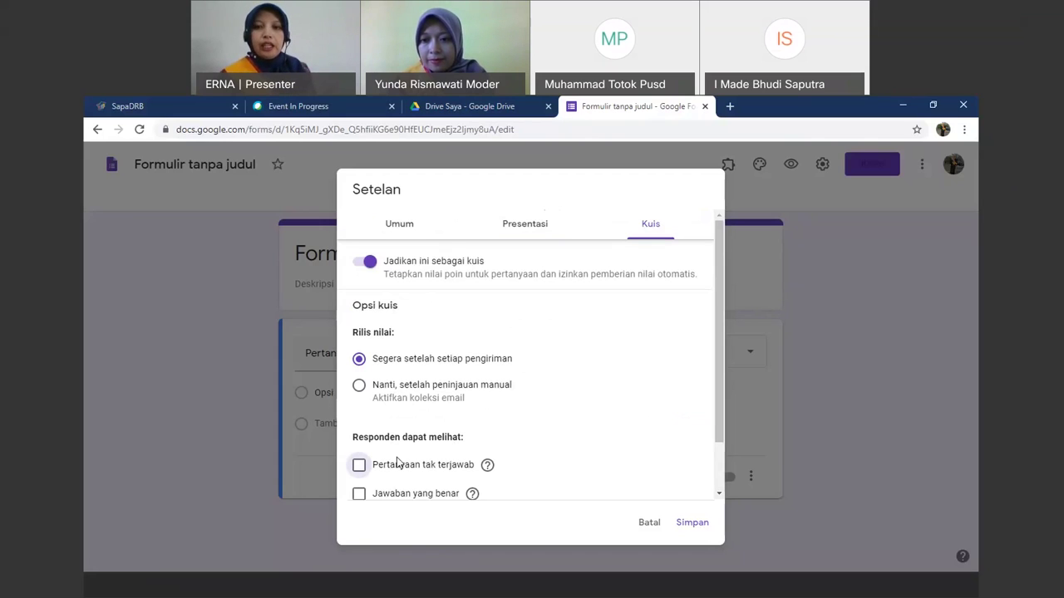
{"action": "left_click", "coordinate": [691, 523]}
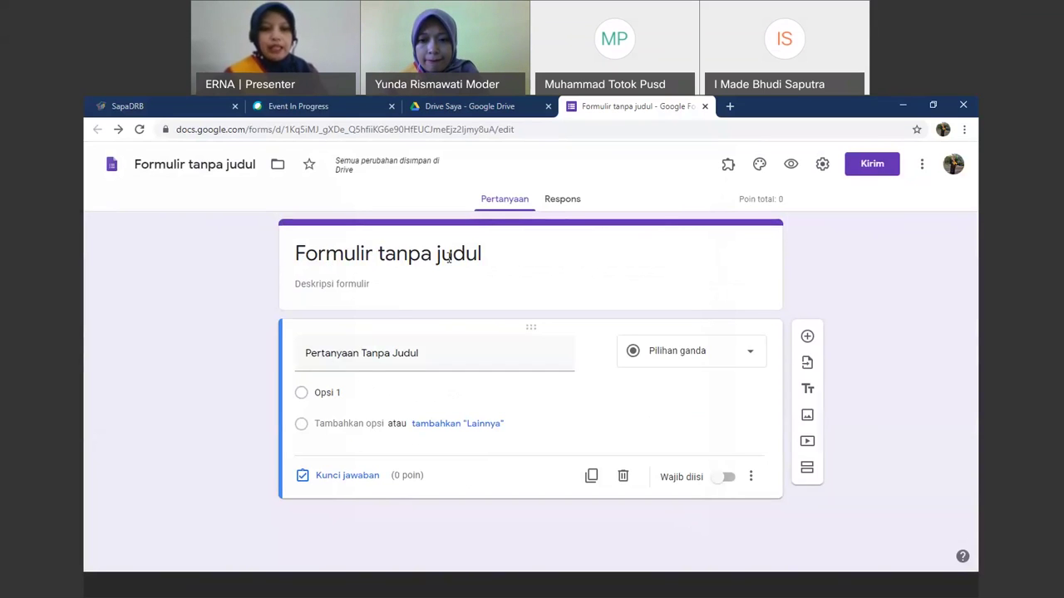
- Set the form's title to "PEMILIHAN KETUA OSIS SMP ISLAM AL AZHAR 26 YK"
{"action": "left_click", "coordinate": [448, 256]}
{"action": "type", "text": "PEMILIHAN KETUA OSIS "}
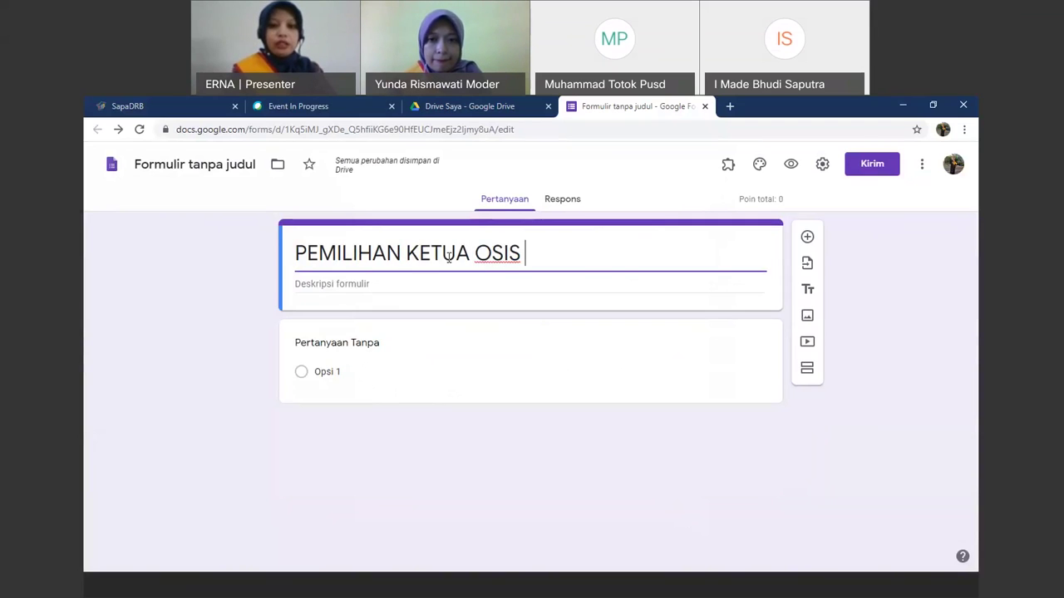
{"action": "type", "text": "SMP B"}
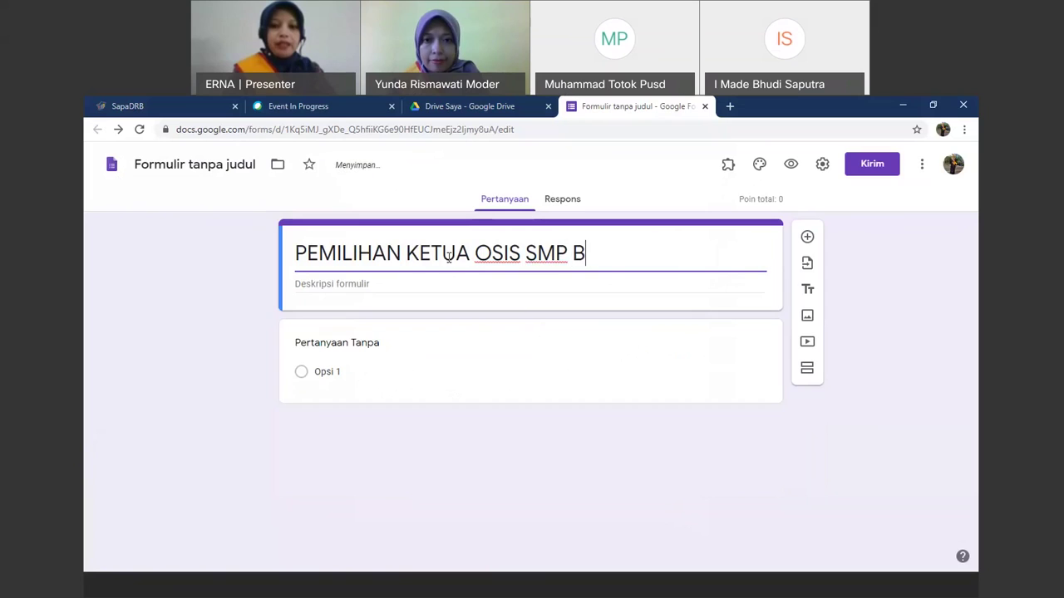
{"action": "type", "text": "AHAGO"}
{"action": "key", "text": "BackSpace"}
{"action": "type", "text": "I"}
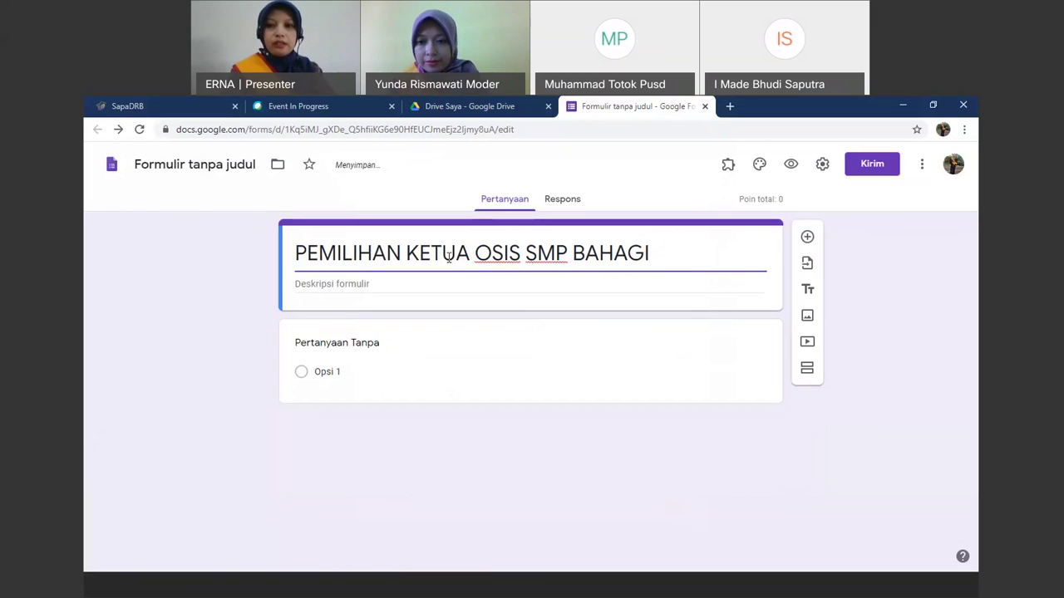
{"action": "key", "text": "BackSpace"}
{"action": "key", "text": "BackSpace"}
{"action": "key", "text": "BackSpace"}
{"action": "key", "text": "BackSpace"}
{"action": "key", "text": "BackSpace"}
{"action": "key", "text": "BackSpace"}
{"action": "type", "text": "ISLAM "}
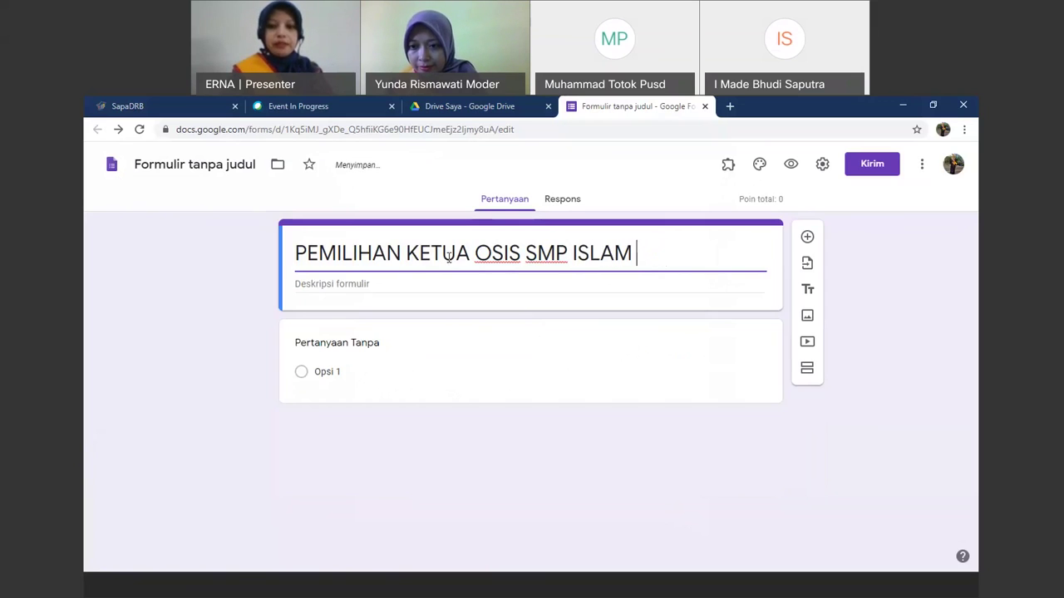
{"action": "type", "text": "AL AZHAR 26"}
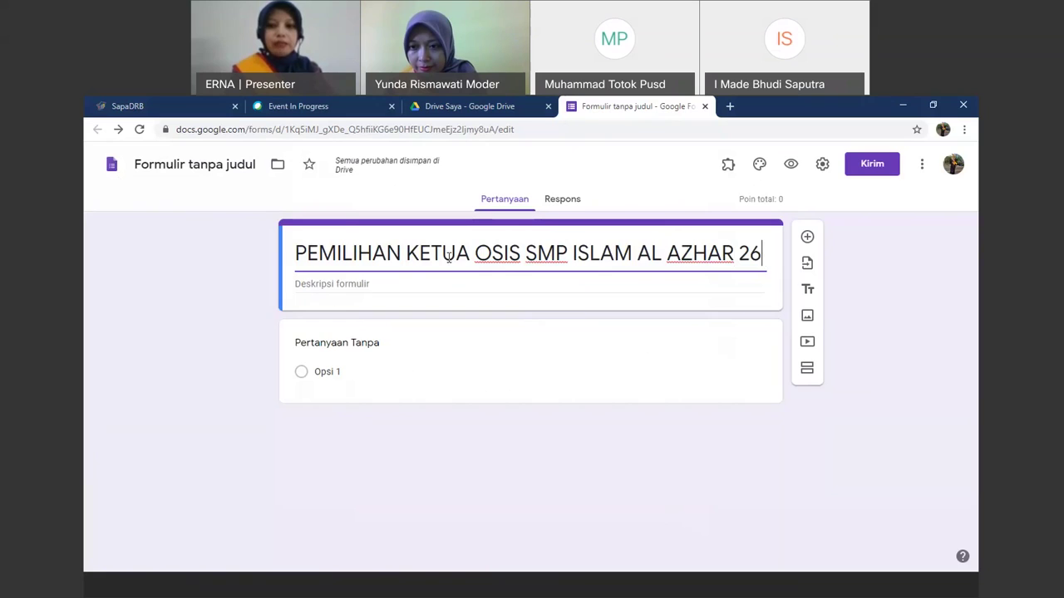
{"action": "type", "text": " YK"}
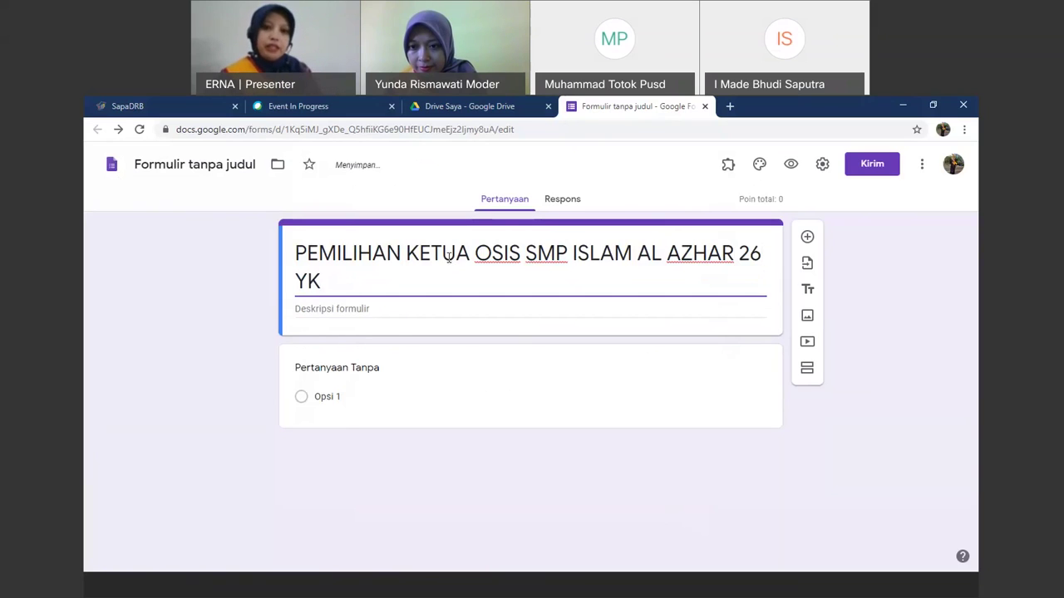
- Enter "Pemilihan ketua osis tahun 2020" as the form description, starting with a capital P
{"action": "left_click", "coordinate": [325, 310]}
{"action": "type", "text": "pemilihan "}
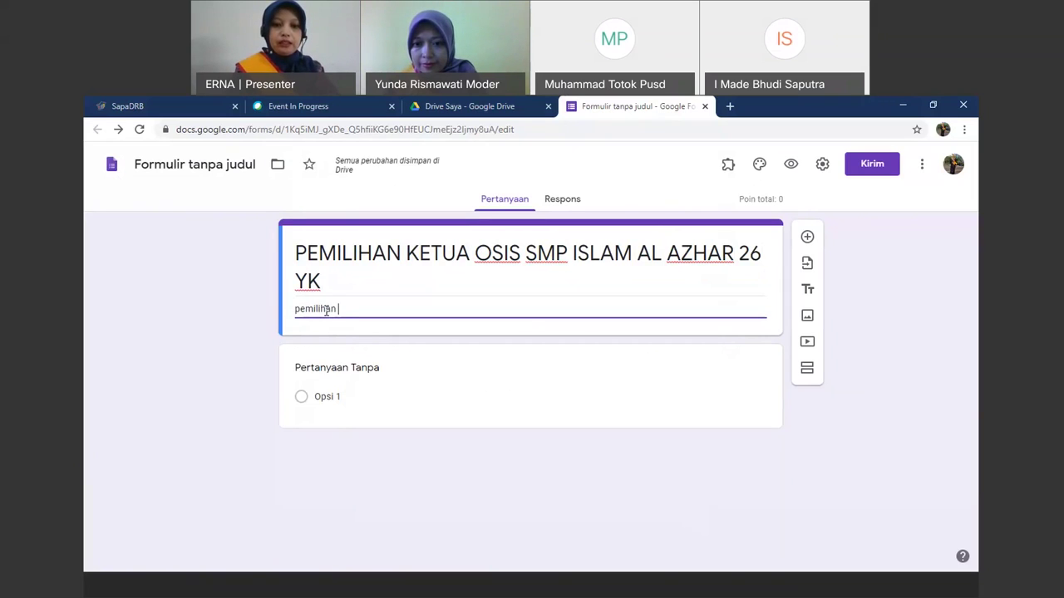
{"action": "type", "text": "ketua "}
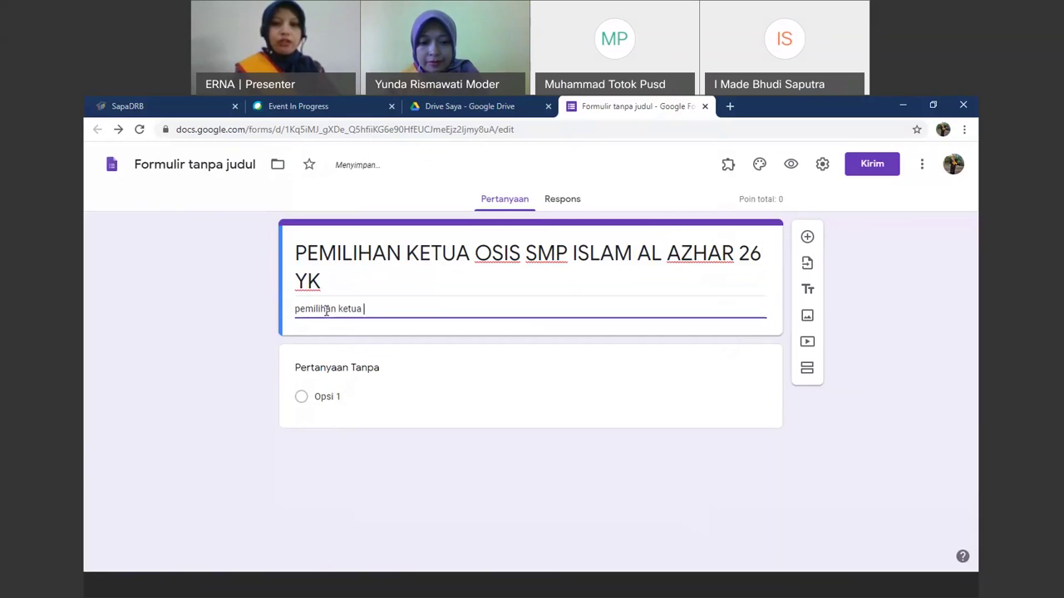
{"action": "type", "text": "osis tahu"}
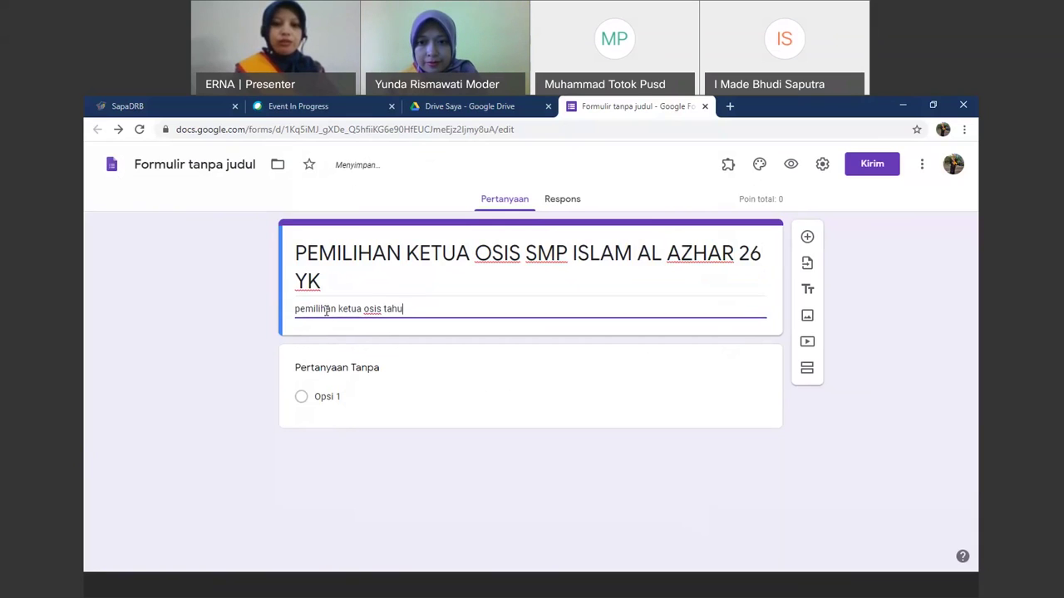
{"action": "type", "text": "n 2020"}
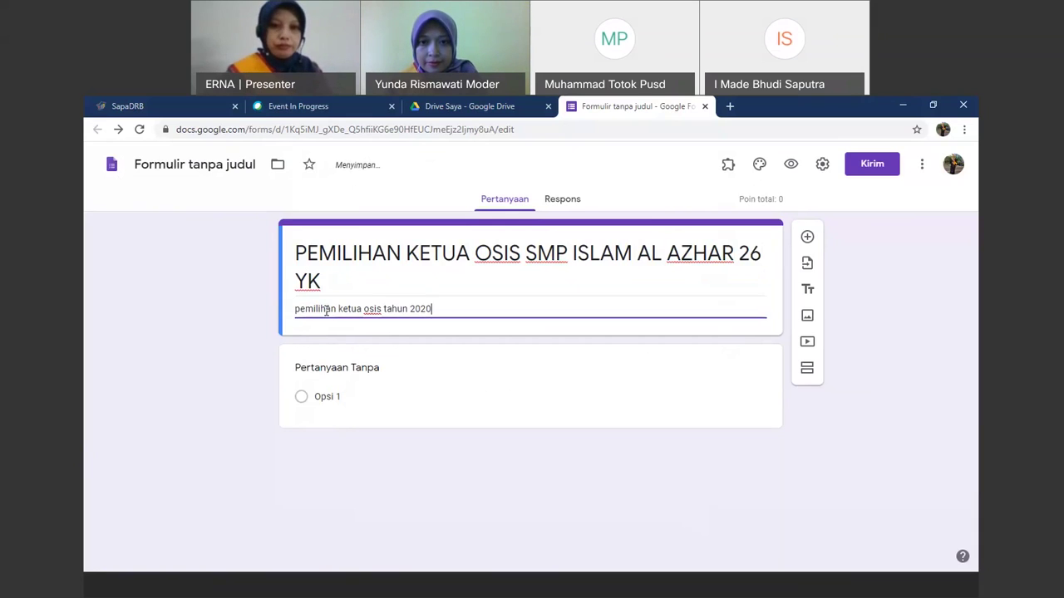
{"action": "left_click_drag", "start_coordinate": [304, 315], "coordinate": [287, 316]}
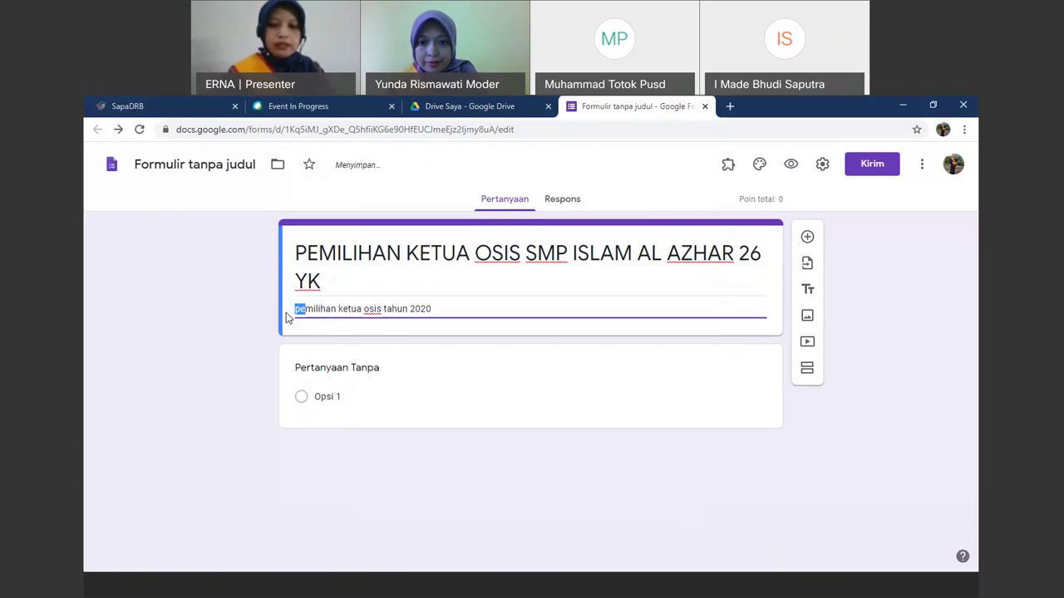
{"action": "type", "text": "Pe"}
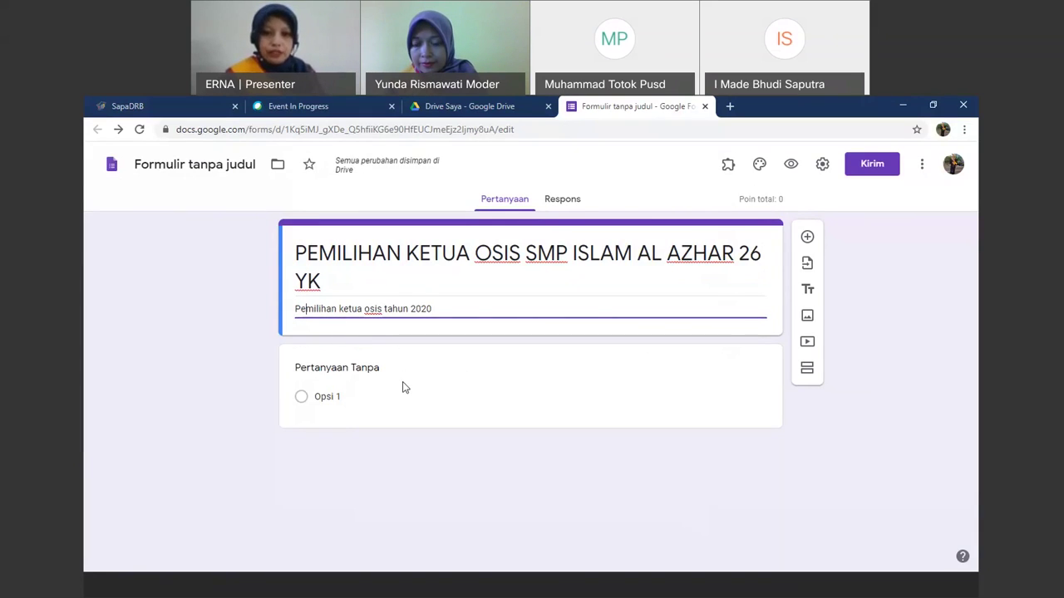
- Title the first question "Nama Lengkap" and set its answer type to Jawaban singkat
{"action": "left_click", "coordinate": [366, 373]}
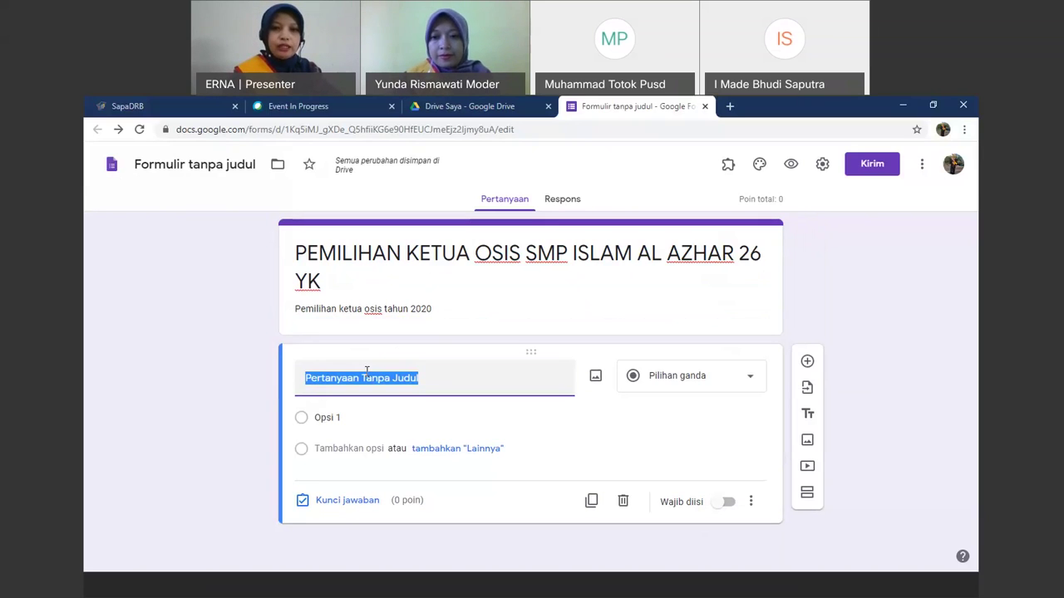
{"action": "type", "text": "Nama L"}
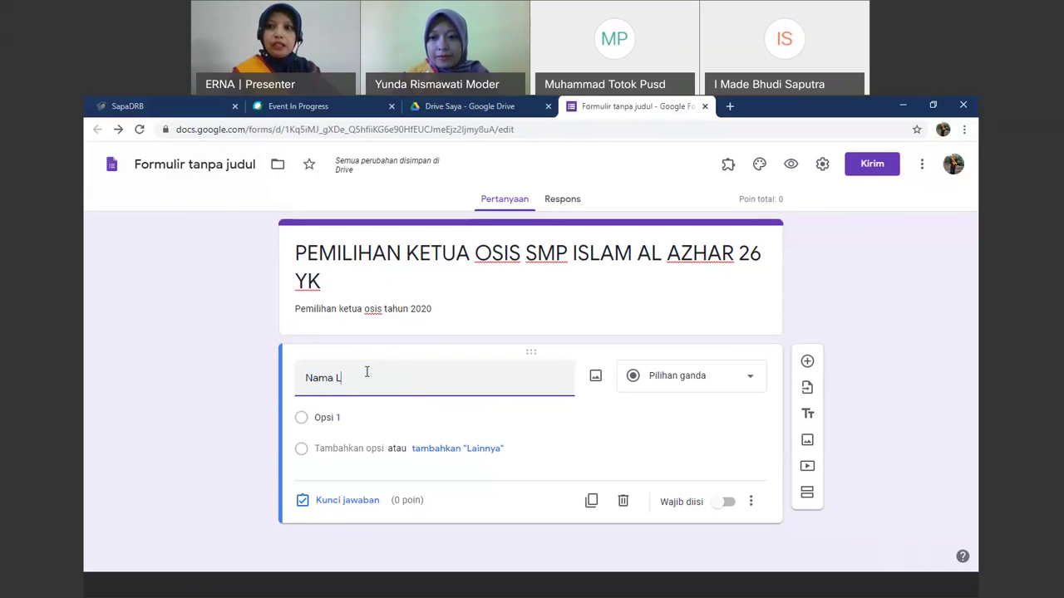
{"action": "type", "text": "engkap"}
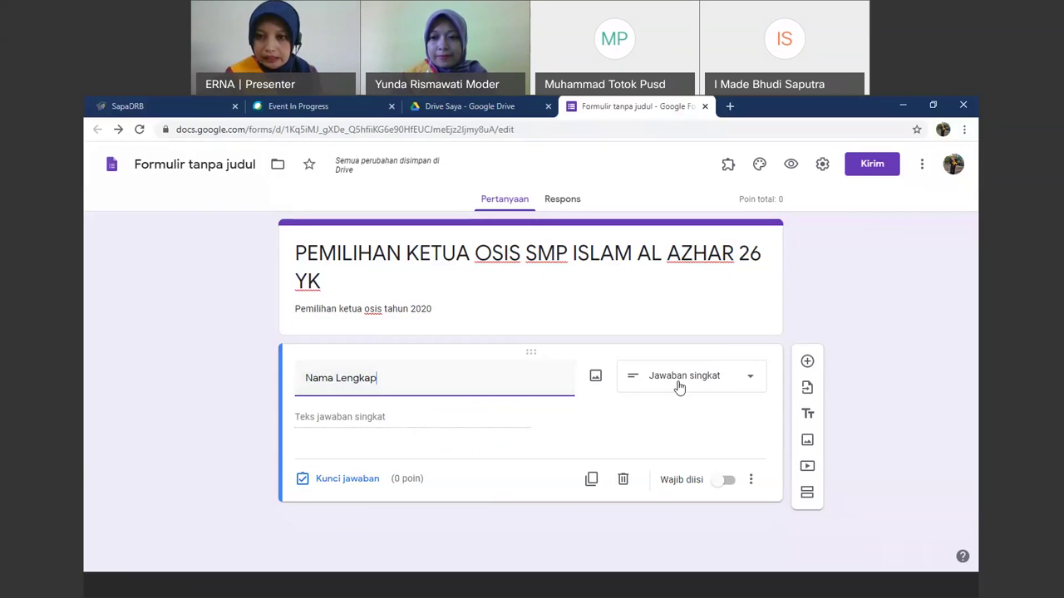
{"action": "left_click", "coordinate": [750, 379]}
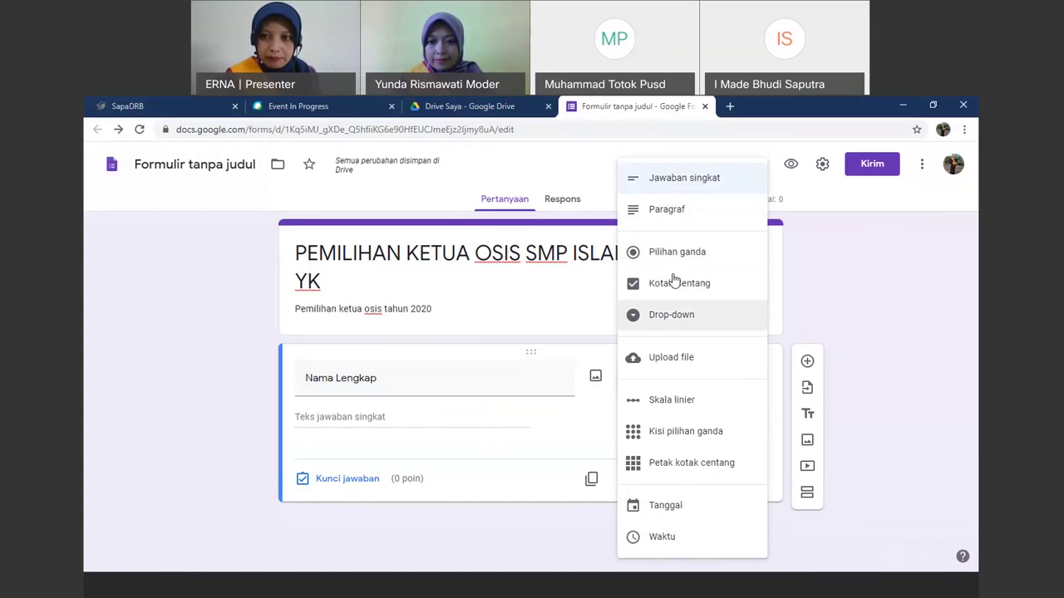
{"action": "left_click", "coordinate": [681, 187]}
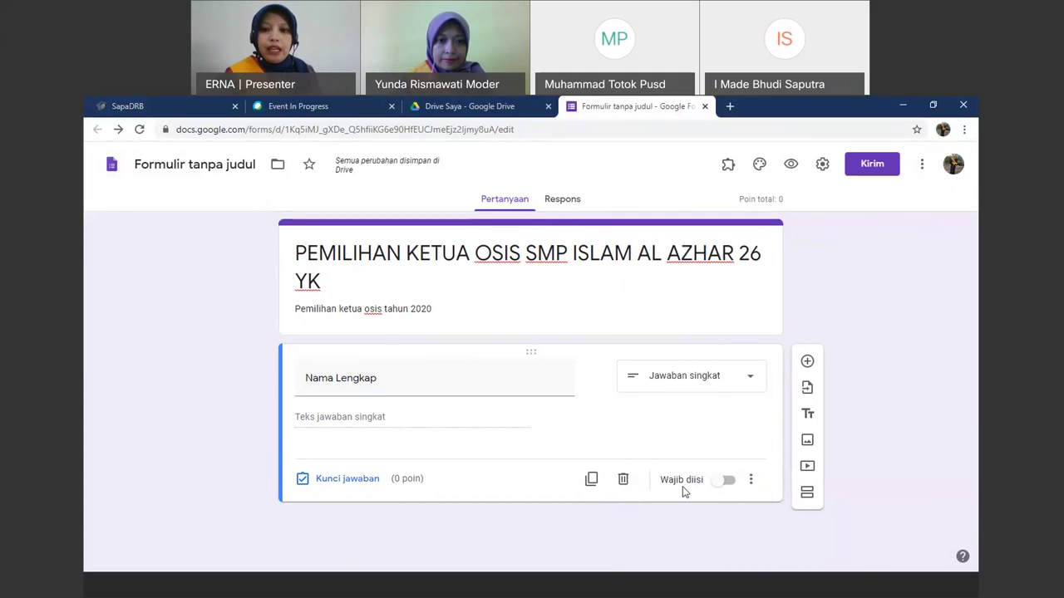
- Make the Nama Lengkap question required and add the description "Tuliskan Nama Lengkap" to it
{"action": "left_click", "coordinate": [726, 482]}
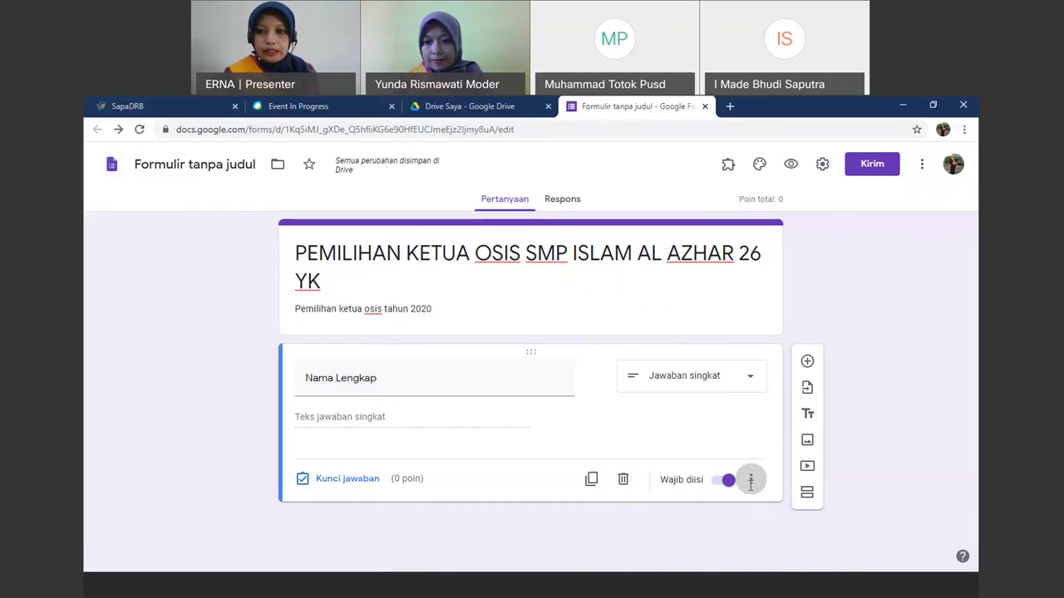
{"action": "left_click", "coordinate": [751, 479]}
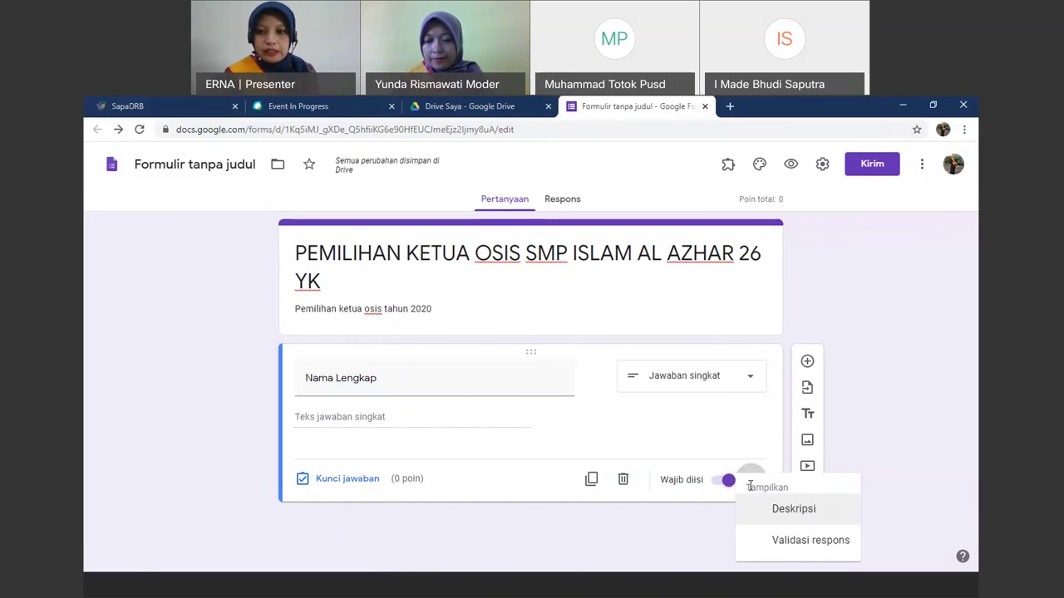
{"action": "left_click", "coordinate": [782, 517]}
{"action": "left_click", "coordinate": [337, 417]}
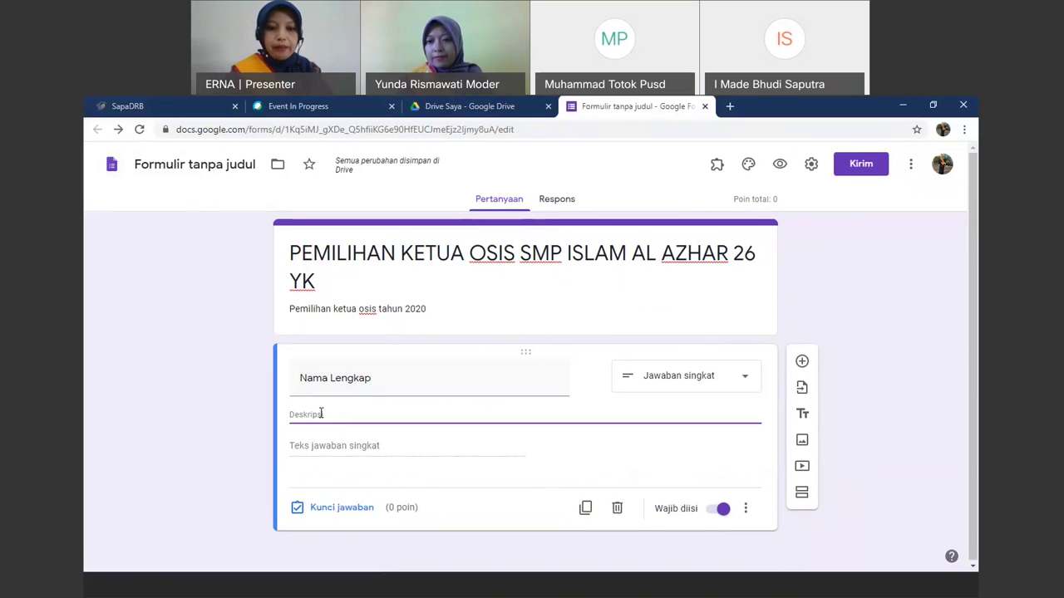
{"action": "type", "text": "Tuliskan"}
{"action": "type", "text": " Naa"}
{"action": "type", "text": "ma Lengkap"}
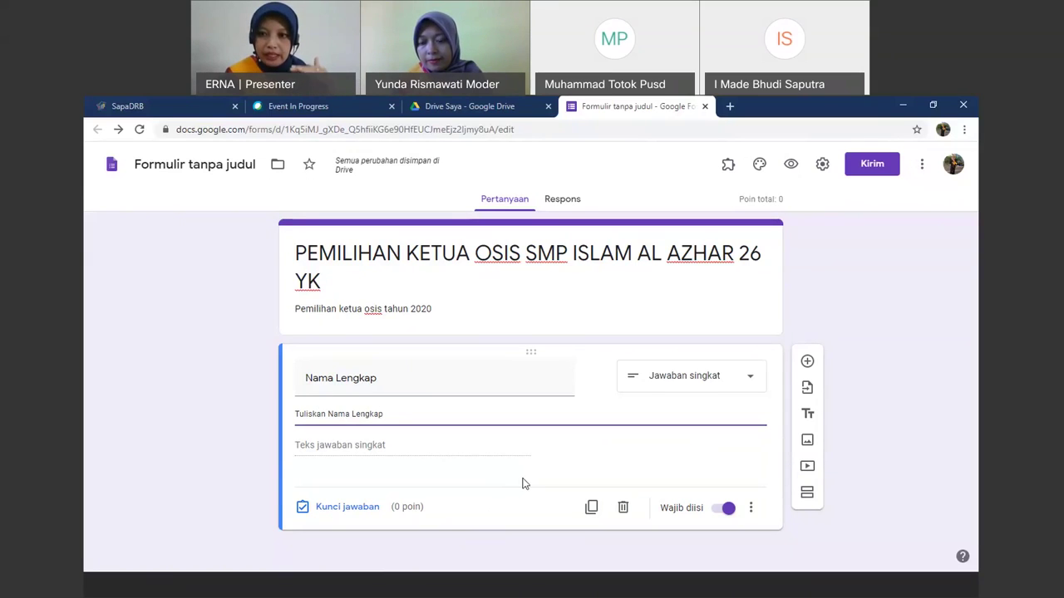
- Add a second question titled "Kelas" with the answer type Pilihan ganda
{"action": "left_click", "coordinate": [809, 366]}
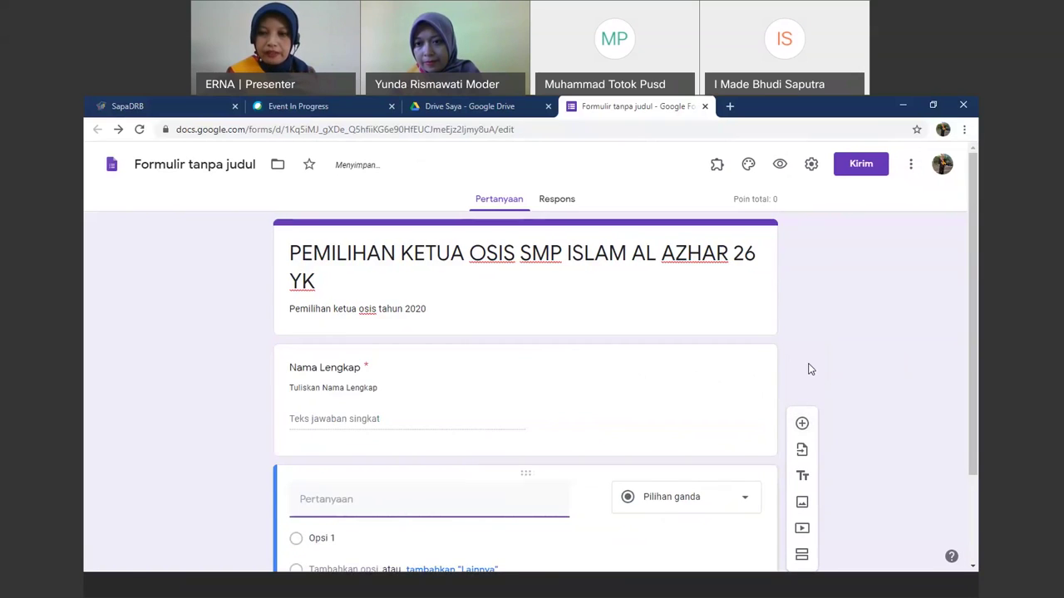
{"action": "left_click", "coordinate": [385, 381]}
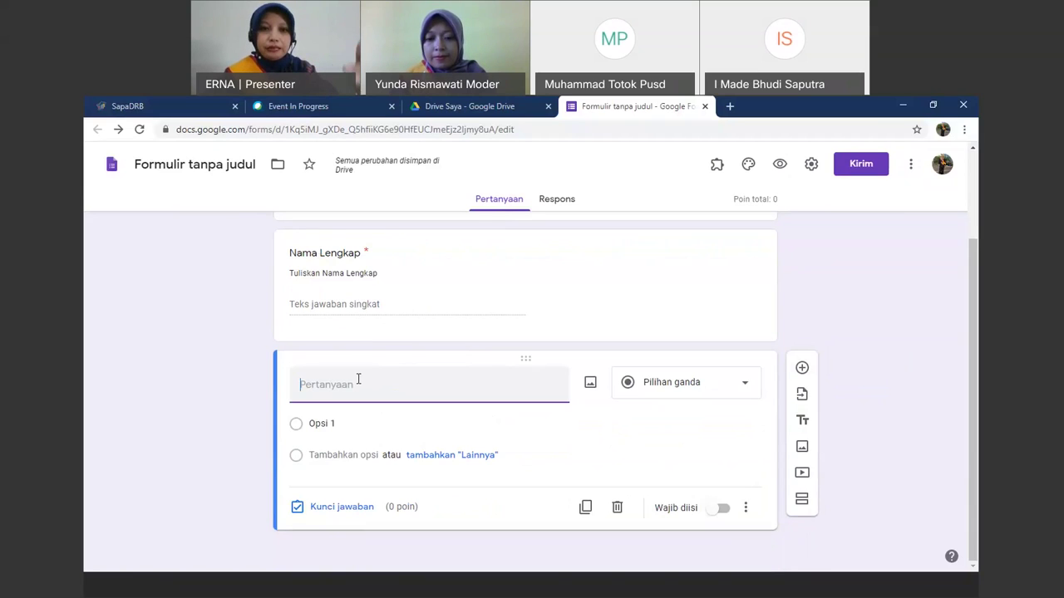
{"action": "type", "text": "Kelas"}
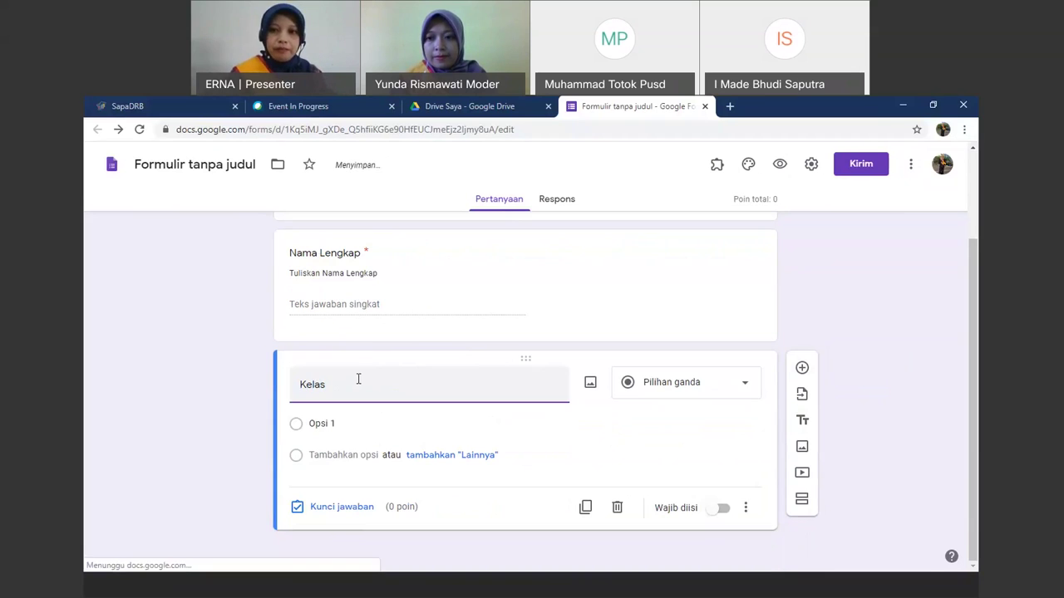
{"action": "left_click", "coordinate": [738, 390]}
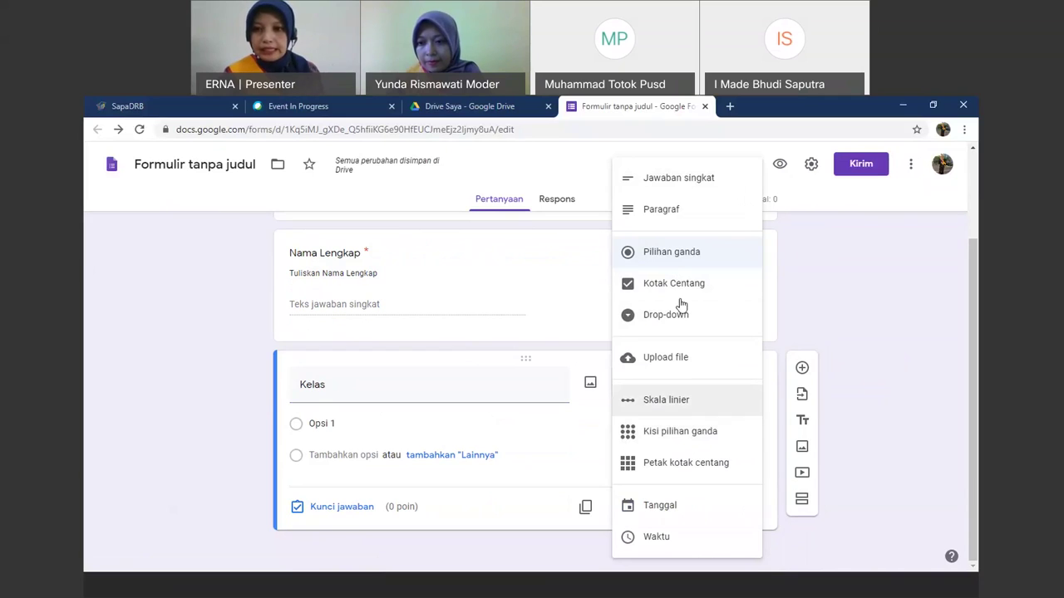
{"action": "left_click", "coordinate": [680, 261]}
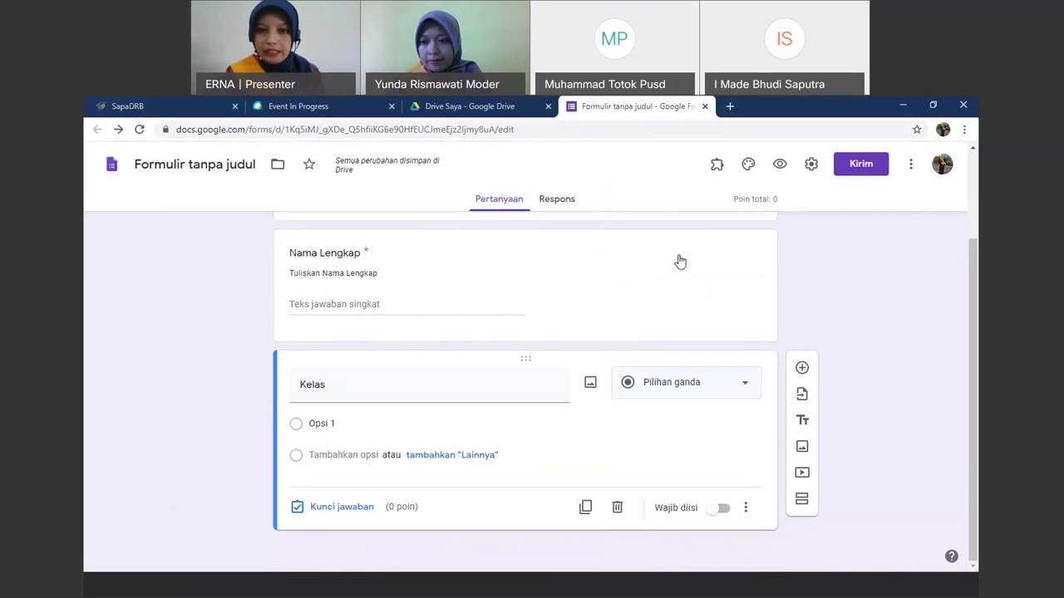
- Enter "kelas VII", "Kelas VIII" and "Kelas IX" as the answer options of the Kelas question
{"action": "left_click", "coordinate": [322, 425]}
{"action": "type", "text": "kelas VII"}
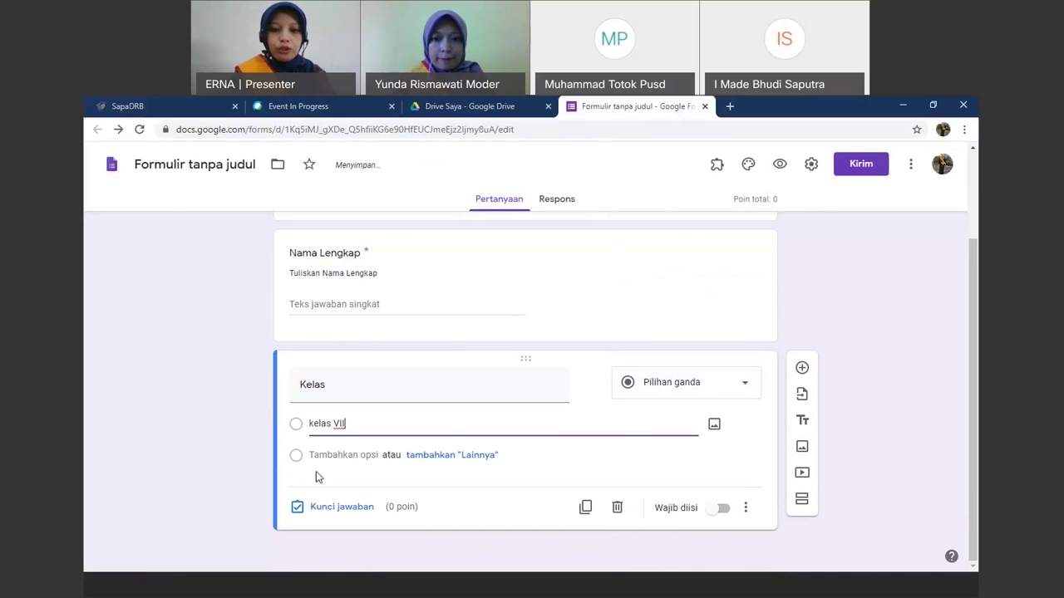
{"action": "left_click", "coordinate": [351, 455]}
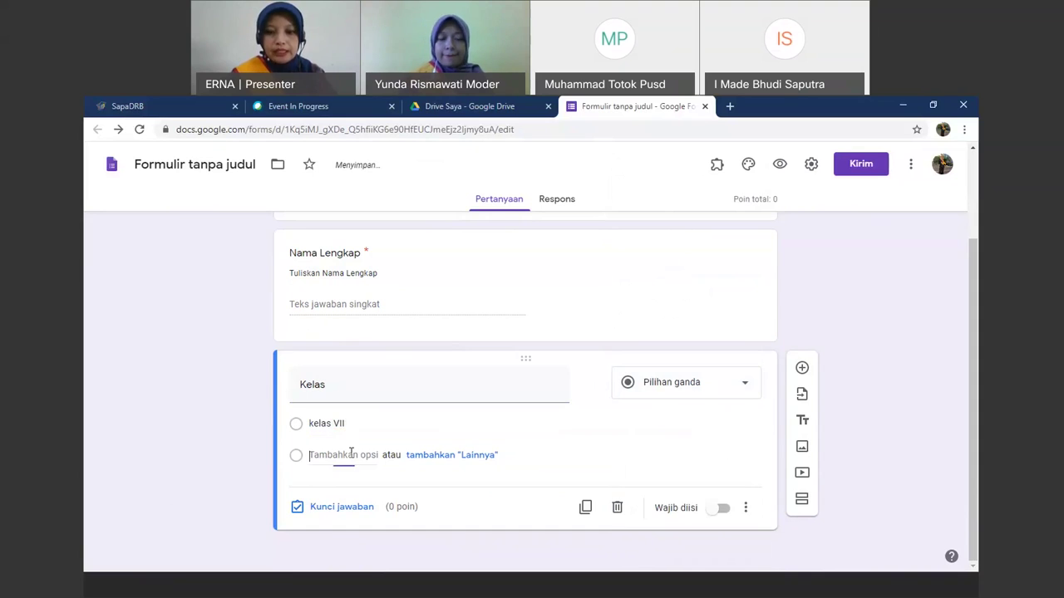
{"action": "type", "text": "Kelas VIII"}
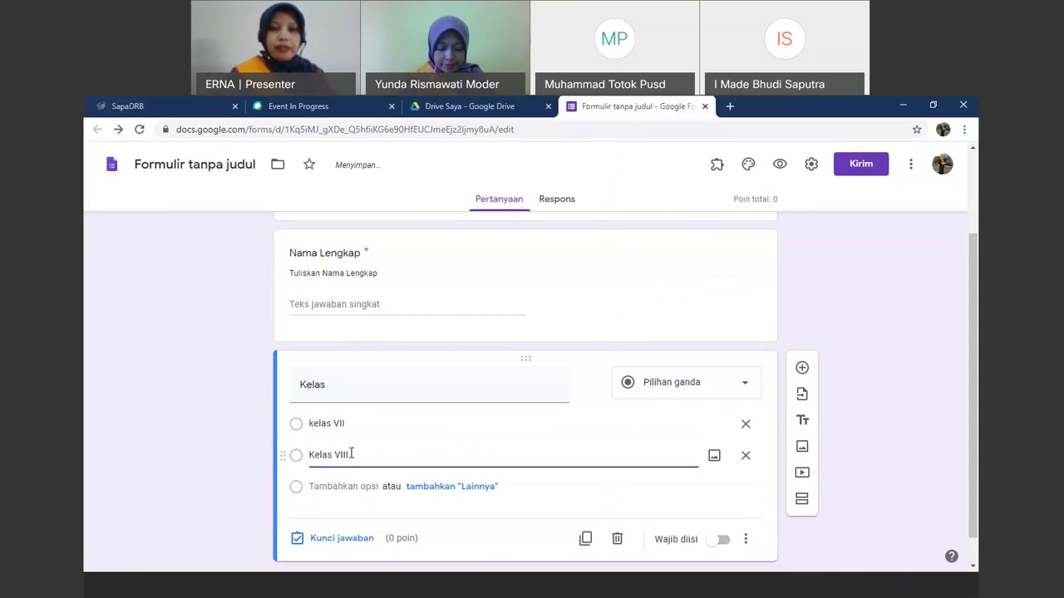
{"action": "scroll", "coordinate": [350, 455], "scroll_direction": "down", "scroll_amount": 1}
{"action": "left_click", "coordinate": [337, 459]}
{"action": "type", "text": "Kelas "}
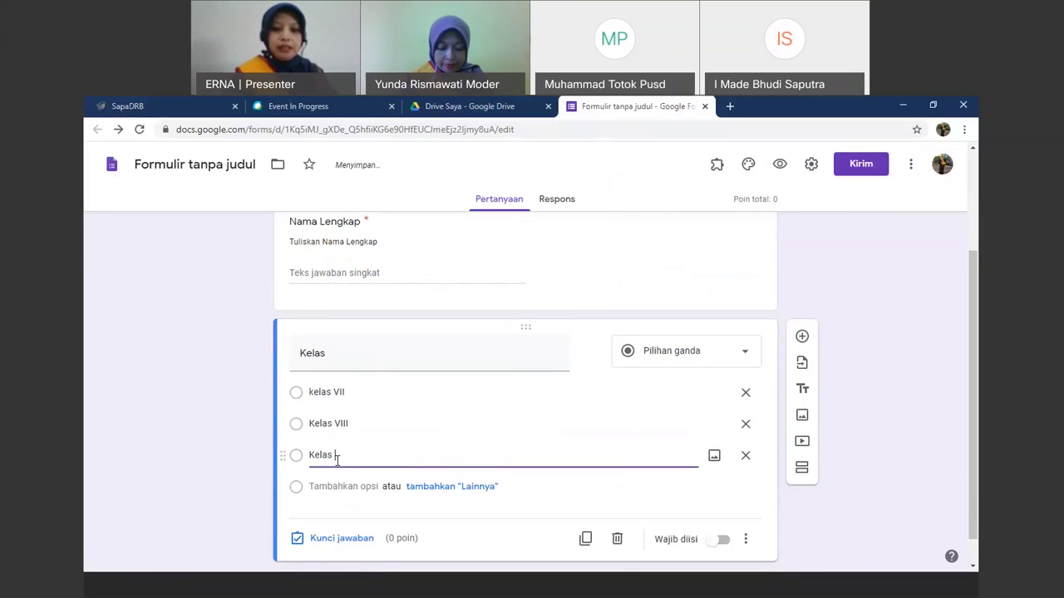
{"action": "type", "text": "IX"}
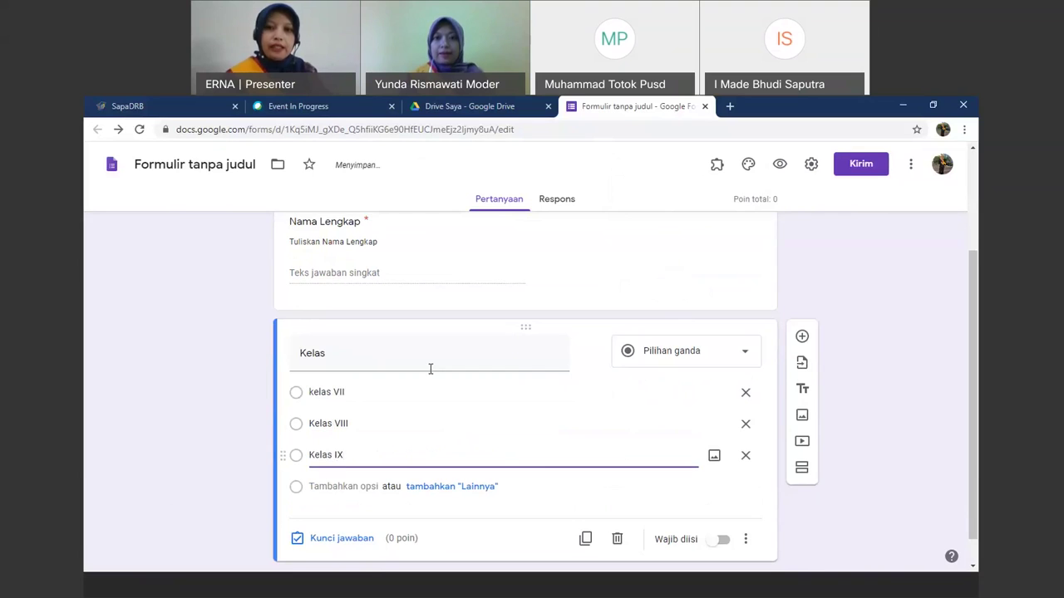
- Make the Kelas question required
{"action": "left_click", "coordinate": [745, 542]}
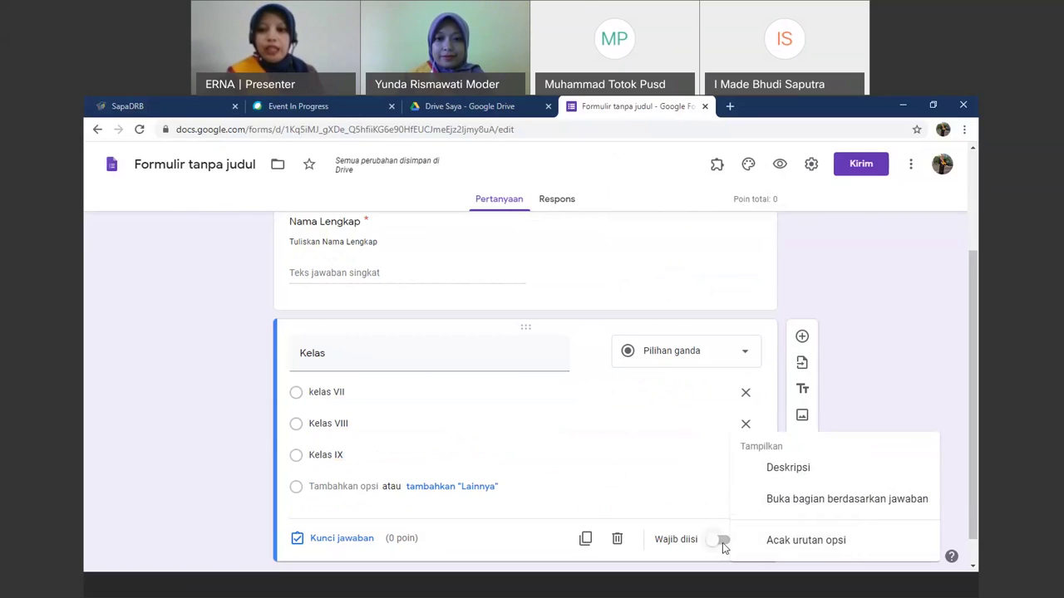
{"action": "left_click", "coordinate": [722, 542]}
{"action": "left_click", "coordinate": [722, 542]}
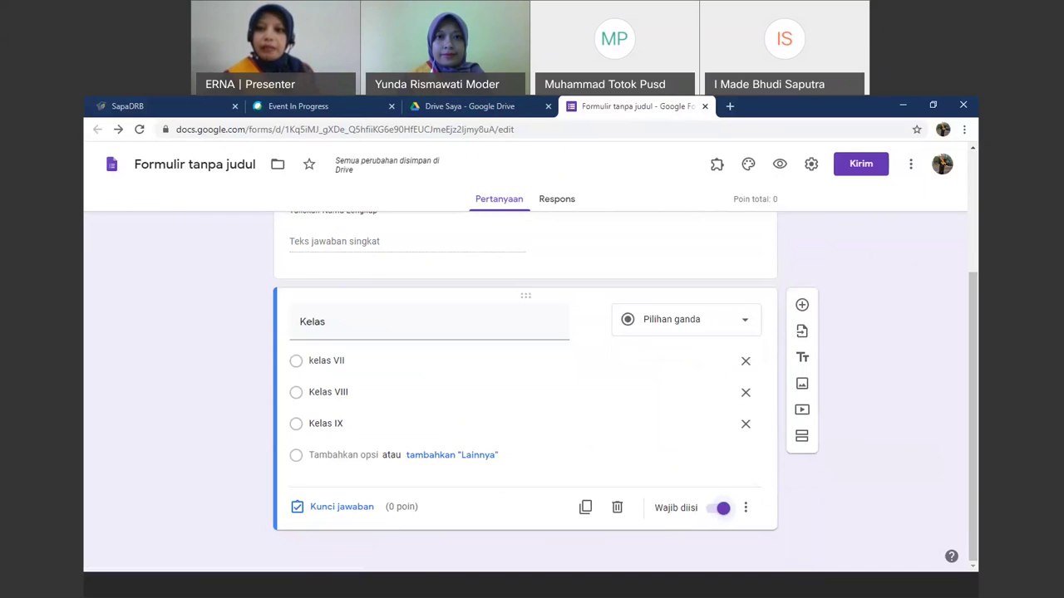
- Add a third question below Kelas and enter "Pilih Jagoanku" as its title
{"action": "left_click", "coordinate": [803, 309]}
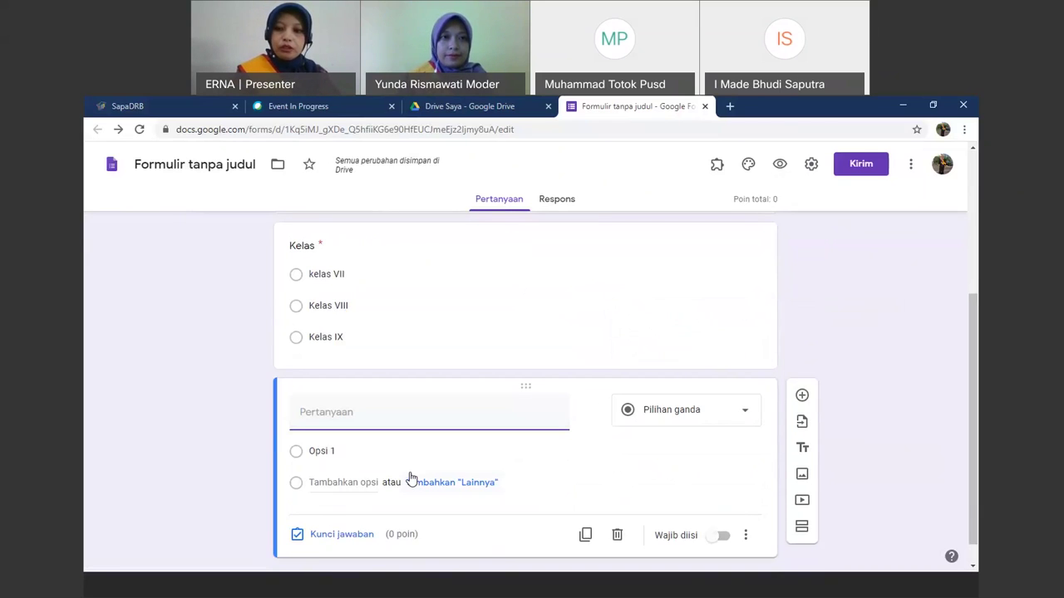
{"action": "type", "text": "pilih"}
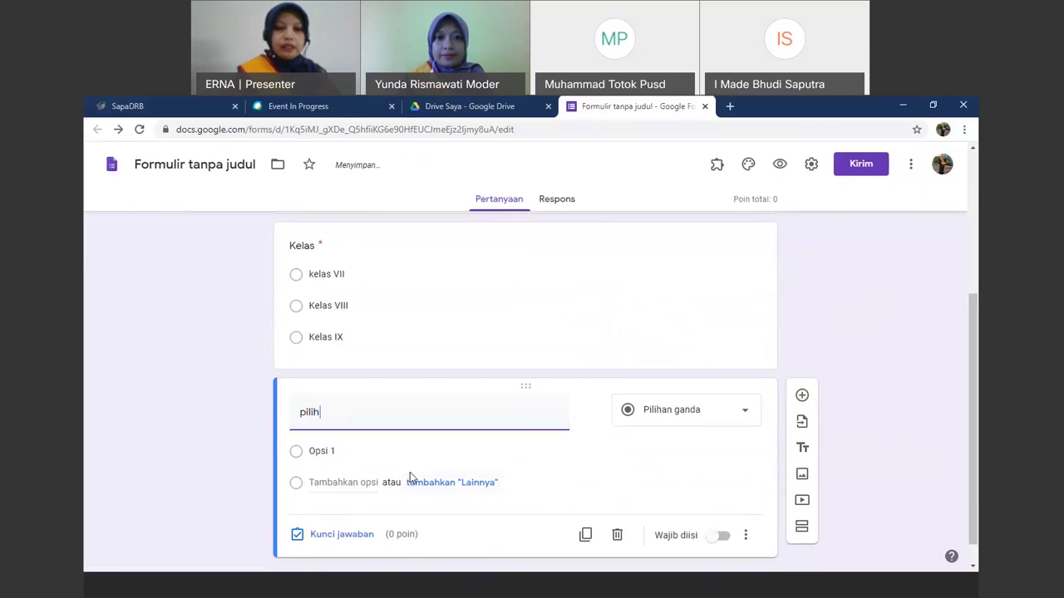
{"action": "key", "text": "BackSpace"}
{"action": "key", "text": "BackSpace"}
{"action": "key", "text": "BackSpace"}
{"action": "key", "text": "BackSpace"}
{"action": "key", "text": "BackSpace"}
{"action": "key", "text": "BackSpace"}
{"action": "type", "text": "Pilih Jagoank"}
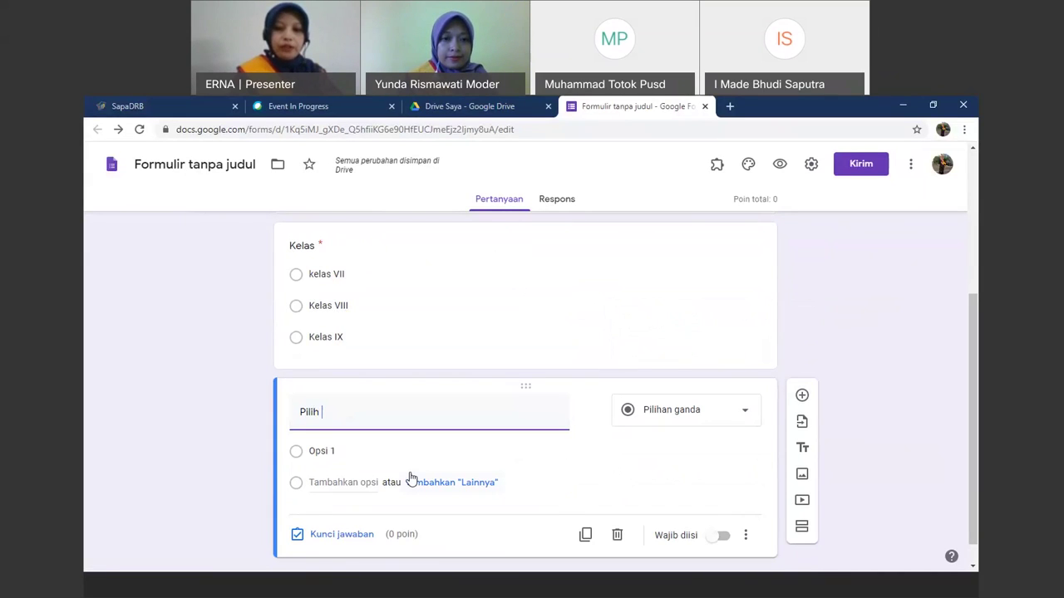
{"action": "type", "text": "u"}
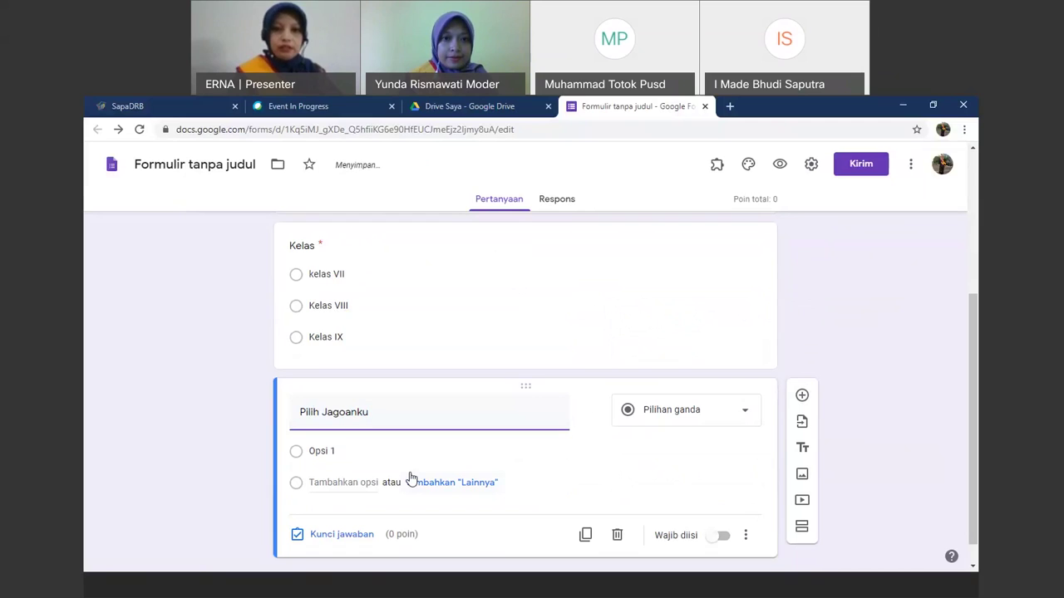
- Reword the third question's title to "Pilih Pemimpin Sekolahku Yang Hebat"
{"action": "key", "text": "BackSpace"}
{"action": "key", "text": "BackSpace"}
{"action": "key", "text": "BackSpace"}
{"action": "key", "text": "BackSpace"}
{"action": "key", "text": "BackSpace"}
{"action": "key", "text": "BackSpace"}
{"action": "key", "text": "BackSpace"}
{"action": "key", "text": "BackSpace"}
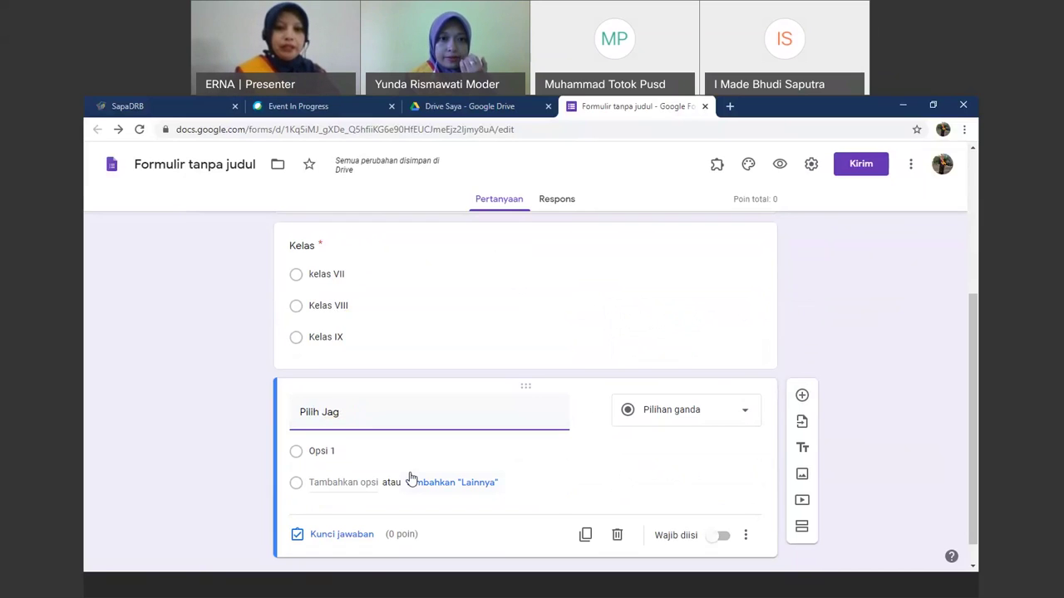
{"action": "type", "text": "Pemimpi"}
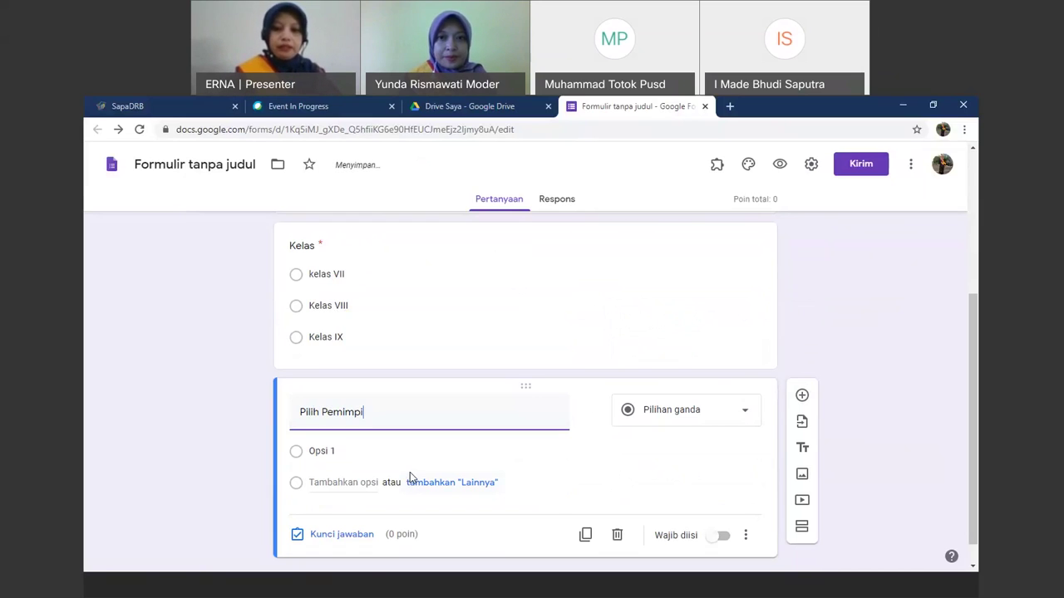
{"action": "type", "text": "n SEk"}
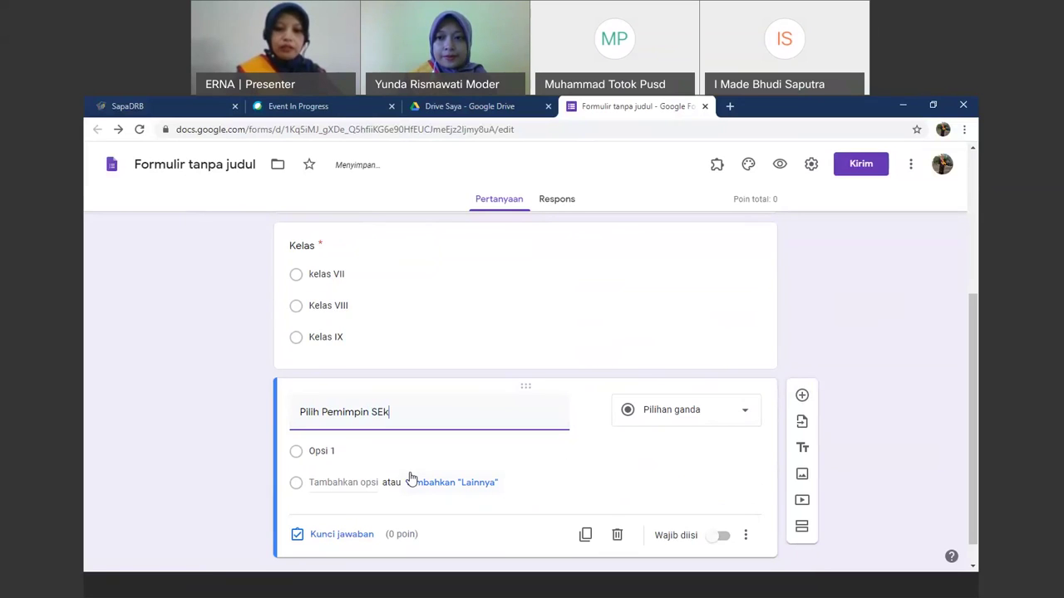
{"action": "type", "text": "olahku"}
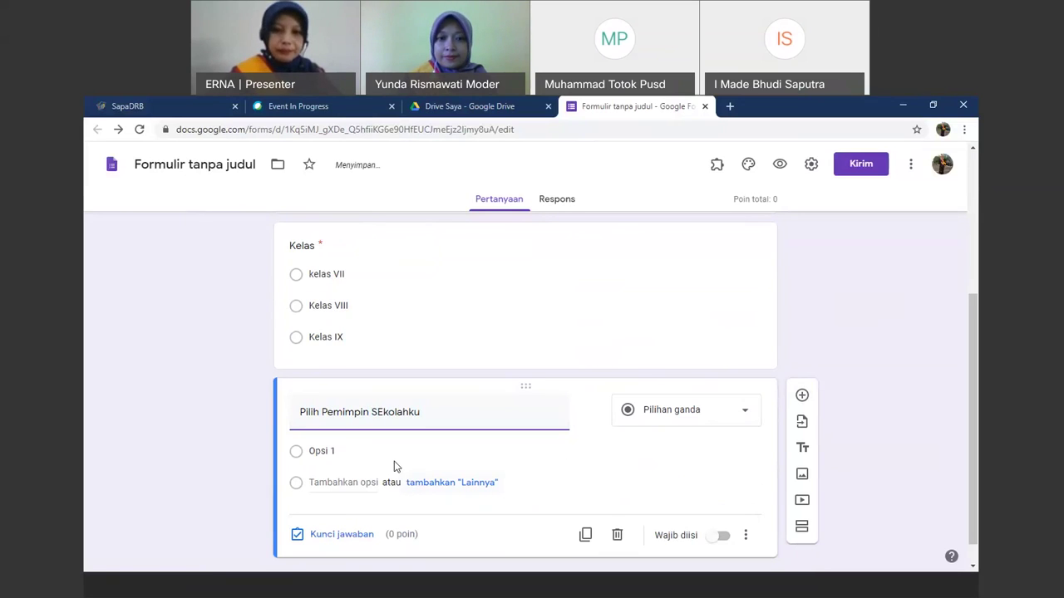
{"action": "left_click_drag", "start_coordinate": [382, 415], "coordinate": [376, 414]}
{"action": "type", "text": "e"}
{"action": "left_click", "coordinate": [441, 413]}
{"action": "type", "text": "Yang "}
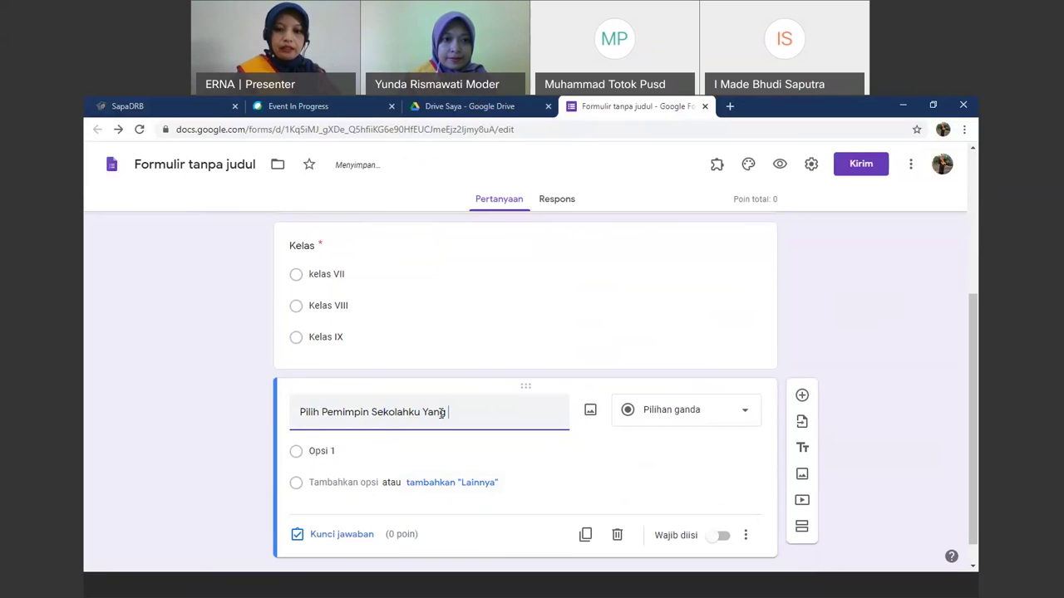
{"action": "type", "text": "Hebat"}
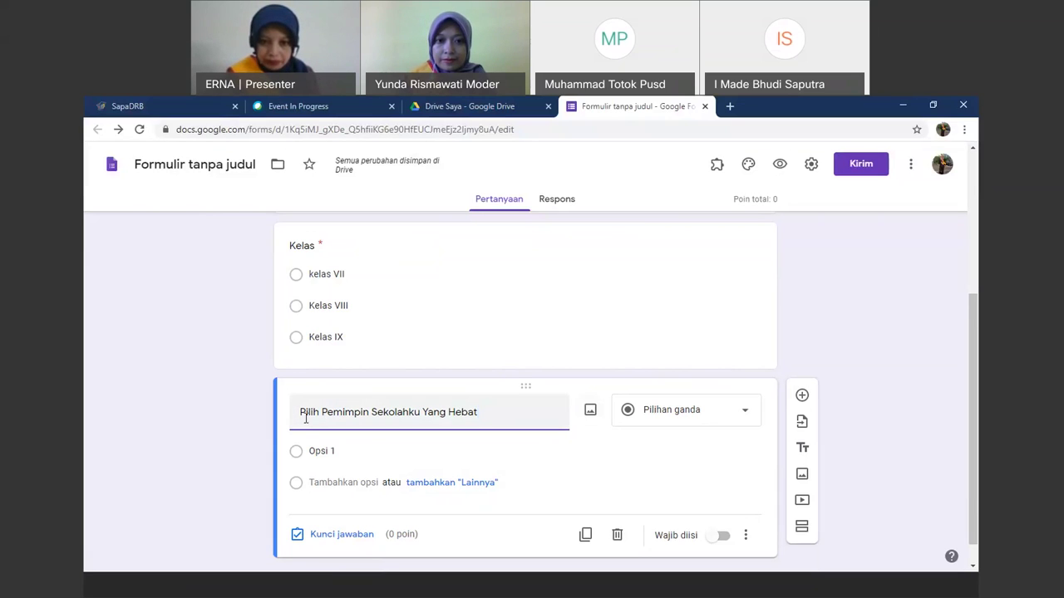
- Upload the image "CALON KETUA OSIS" from the Downloads folder into the "Pilih Pemimpin Sekolahku Yang Hebat" question
{"action": "left_click", "coordinate": [590, 412]}
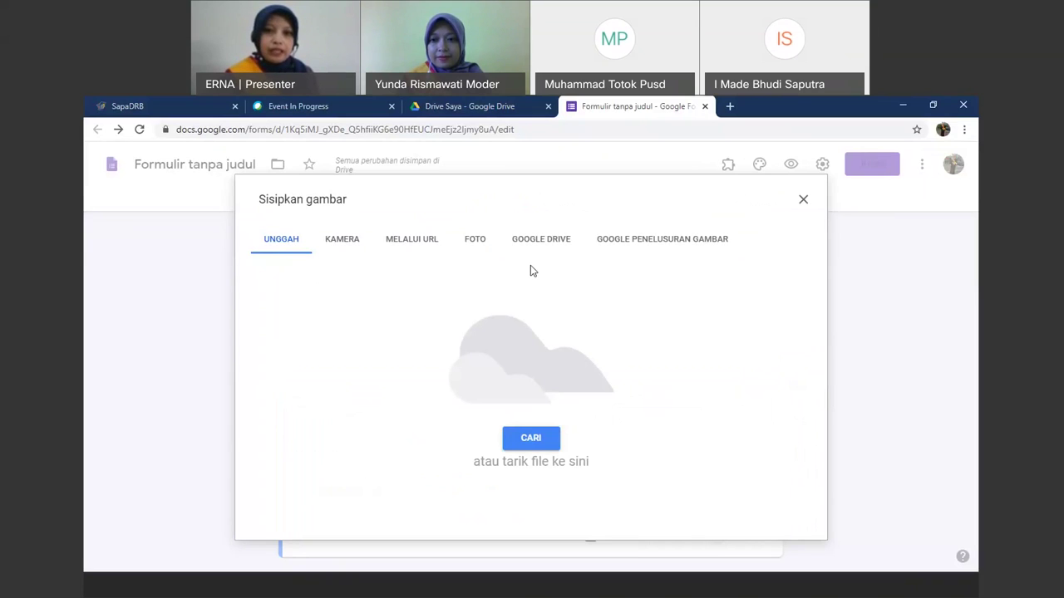
{"action": "left_click", "coordinate": [282, 239]}
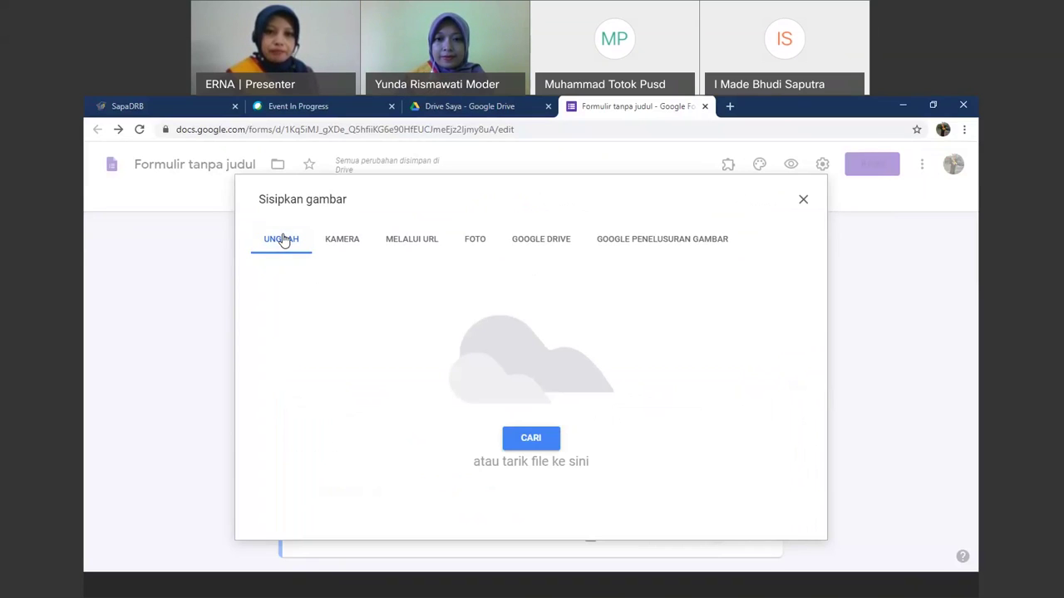
{"action": "left_click", "coordinate": [529, 438]}
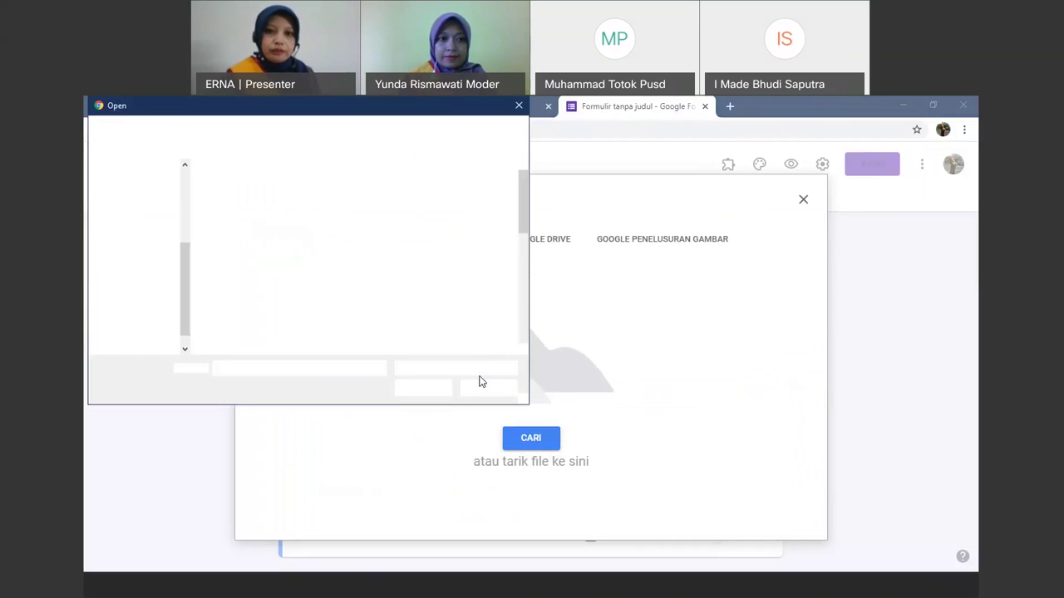
{"action": "scroll", "coordinate": [396, 308], "scroll_direction": "down", "scroll_amount": 5}
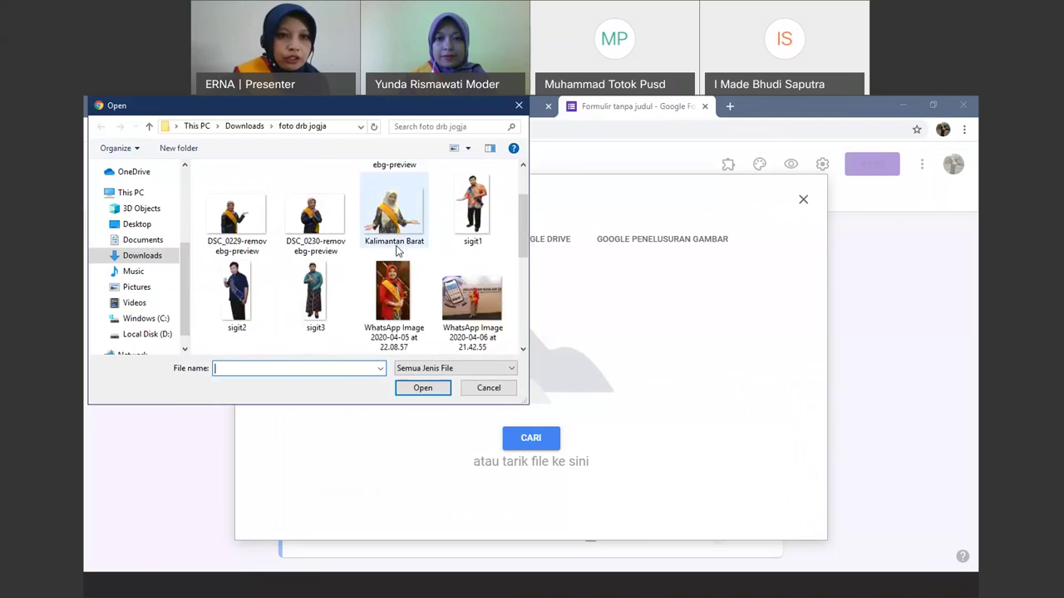
{"action": "scroll", "coordinate": [397, 250], "scroll_direction": "down", "scroll_amount": 3}
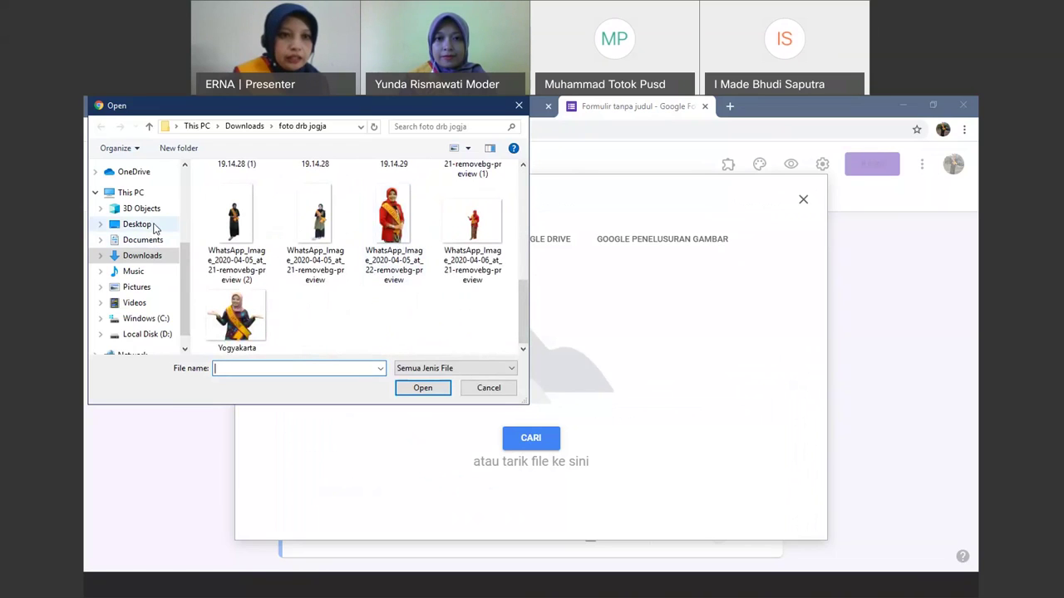
{"action": "left_click", "coordinate": [147, 284]}
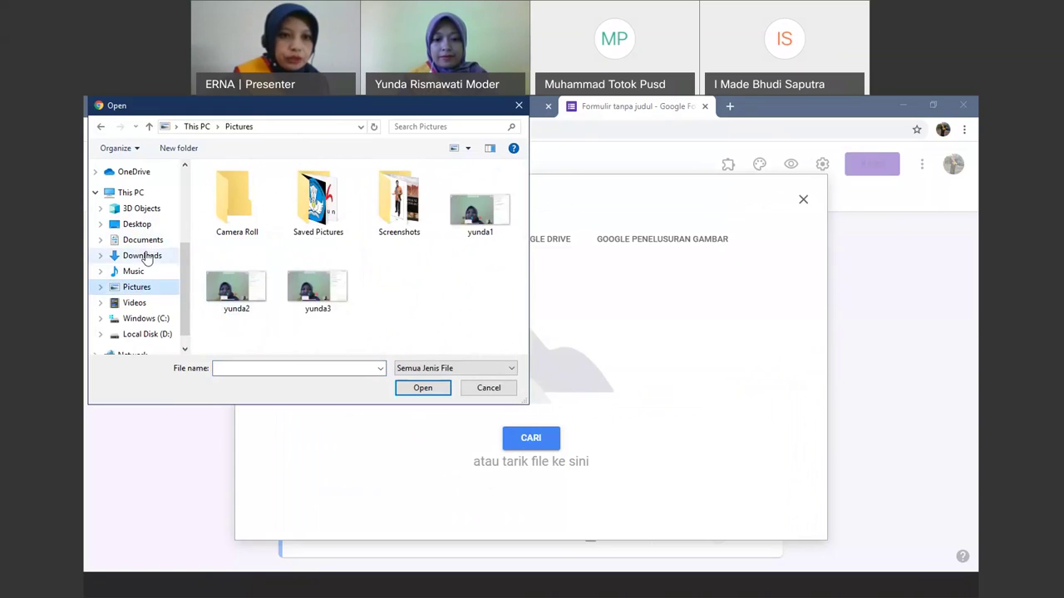
{"action": "left_click", "coordinate": [157, 258]}
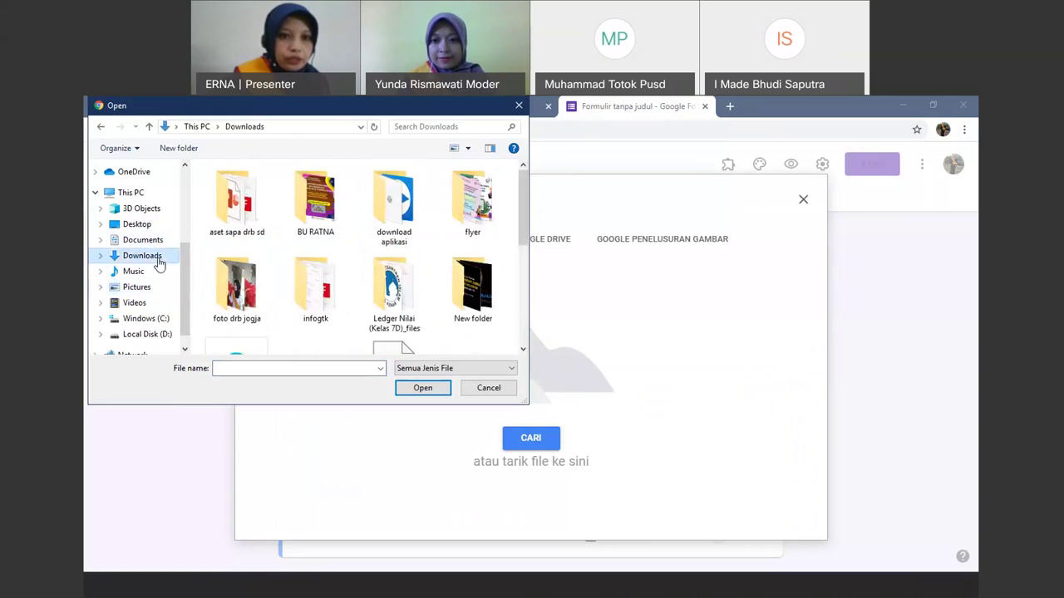
{"action": "scroll", "coordinate": [378, 262], "scroll_direction": "down", "scroll_amount": 2}
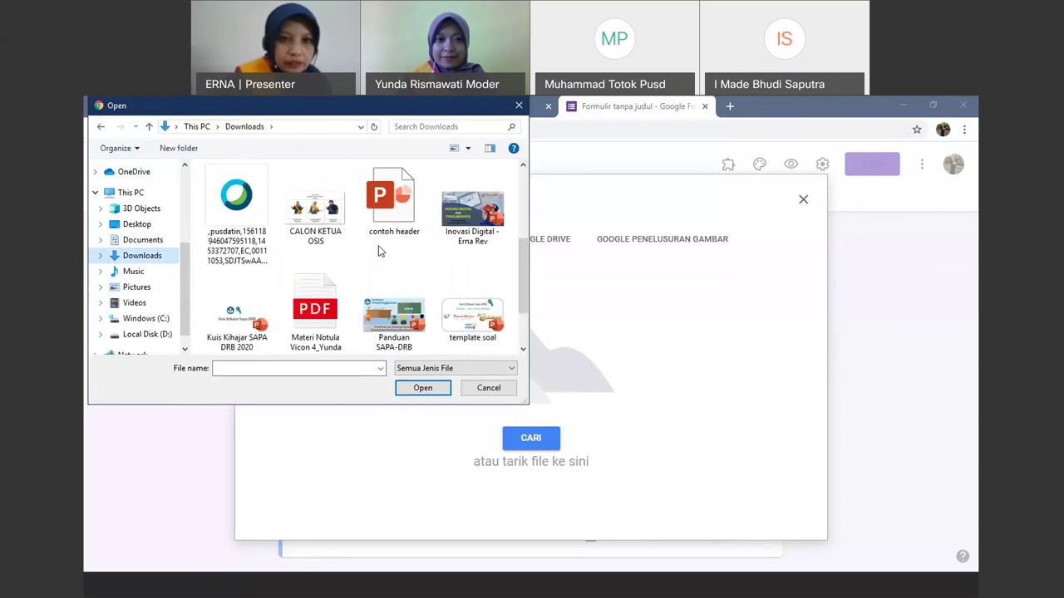
{"action": "left_click", "coordinate": [315, 208]}
{"action": "left_click", "coordinate": [425, 389]}
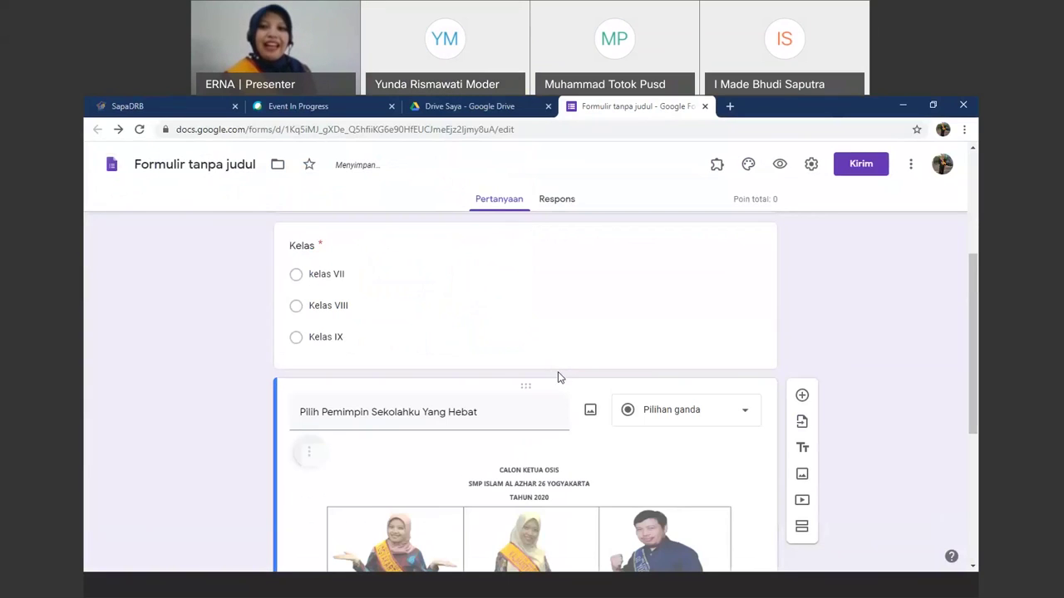
- Change the "Pilih Pemimpin Sekolahku Yang Hebat" question's type to Kisi pilihan ganda
{"action": "scroll", "coordinate": [516, 378], "scroll_direction": "down", "scroll_amount": 2}
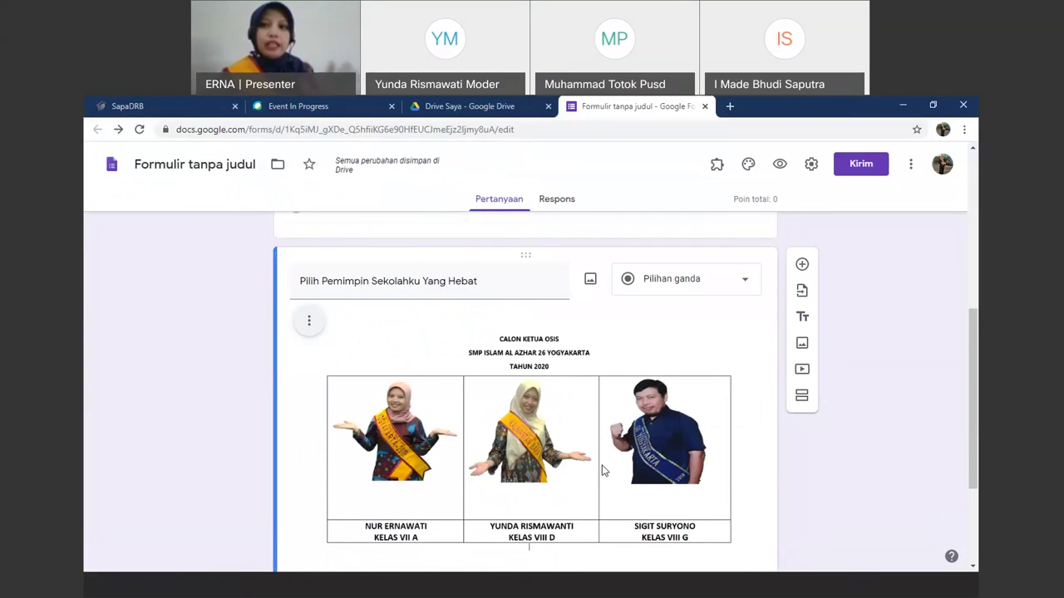
{"action": "scroll", "coordinate": [534, 406], "scroll_direction": "down", "scroll_amount": 1}
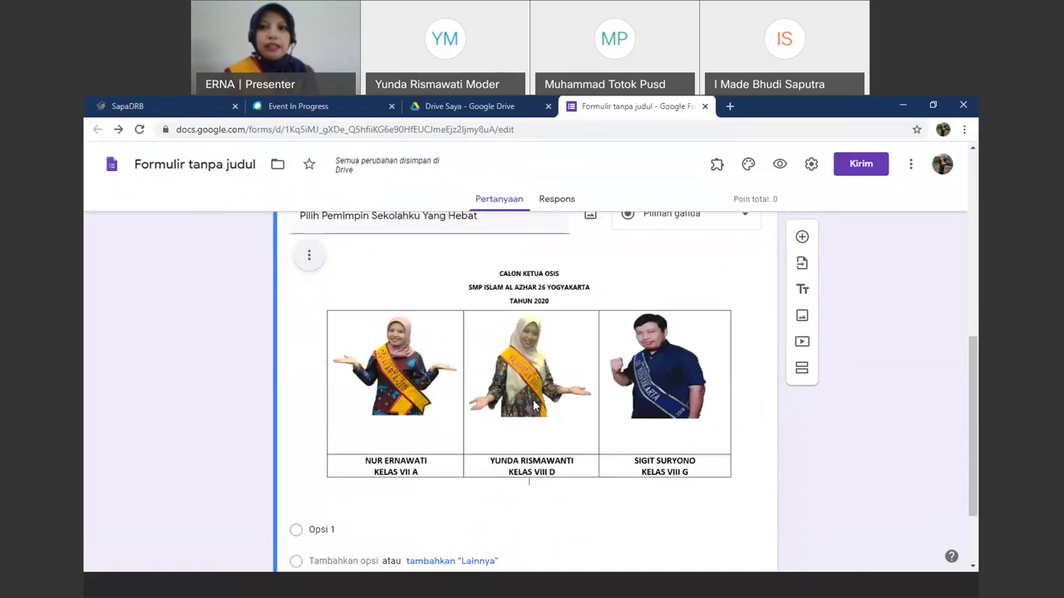
{"action": "scroll", "coordinate": [534, 405], "scroll_direction": "up", "scroll_amount": 1}
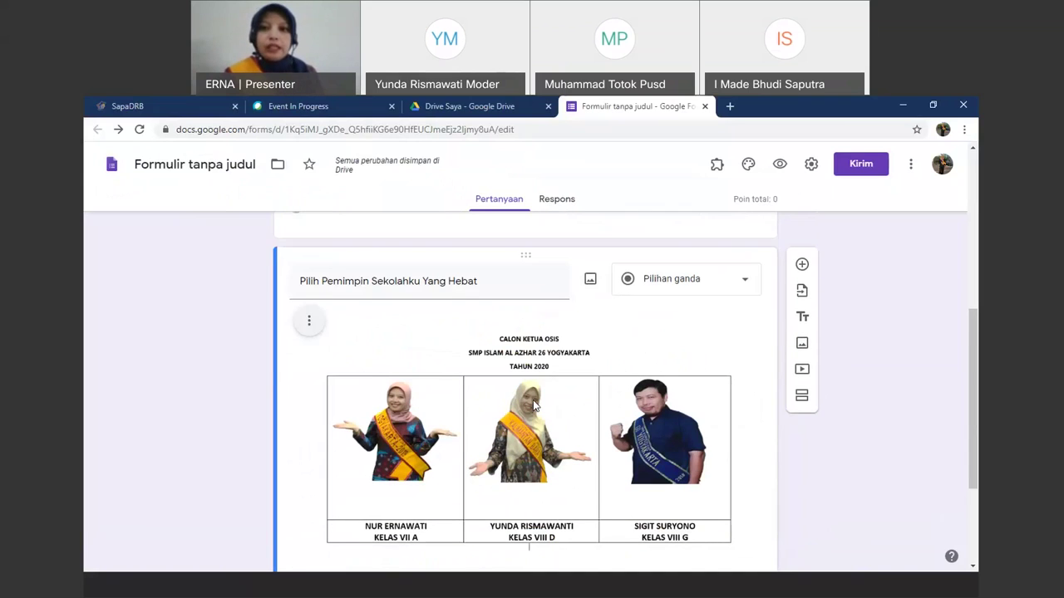
{"action": "scroll", "coordinate": [534, 406], "scroll_direction": "down", "scroll_amount": 1}
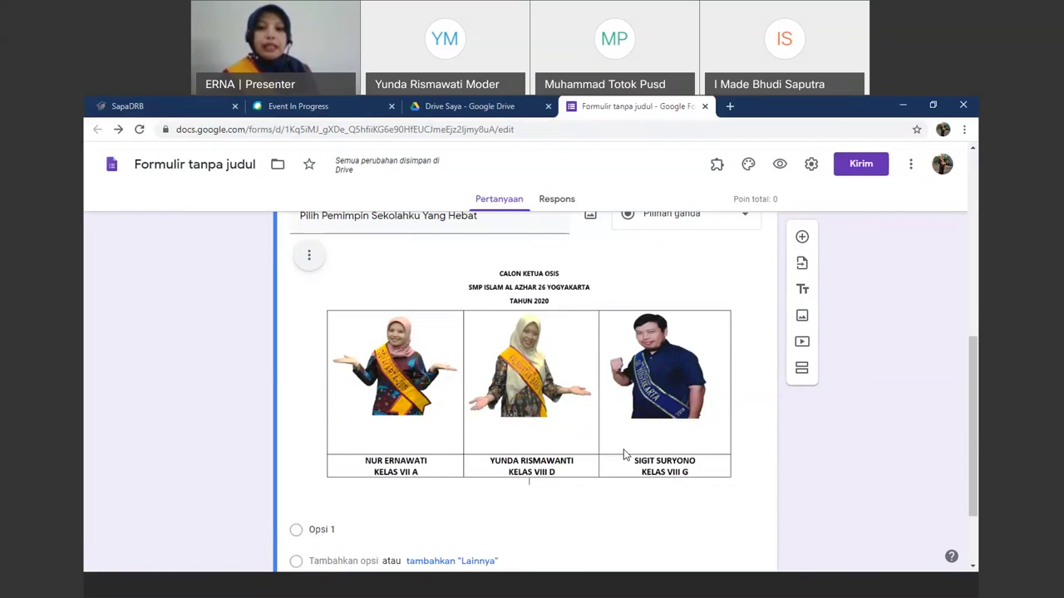
{"action": "scroll", "coordinate": [625, 453], "scroll_direction": "up", "scroll_amount": 1}
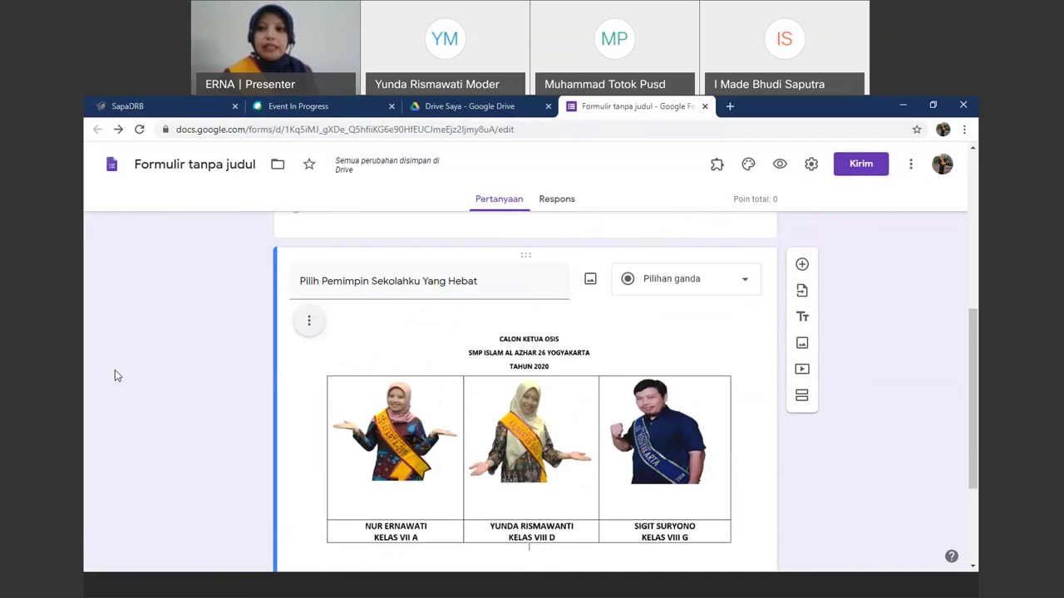
{"action": "left_click", "coordinate": [746, 283]}
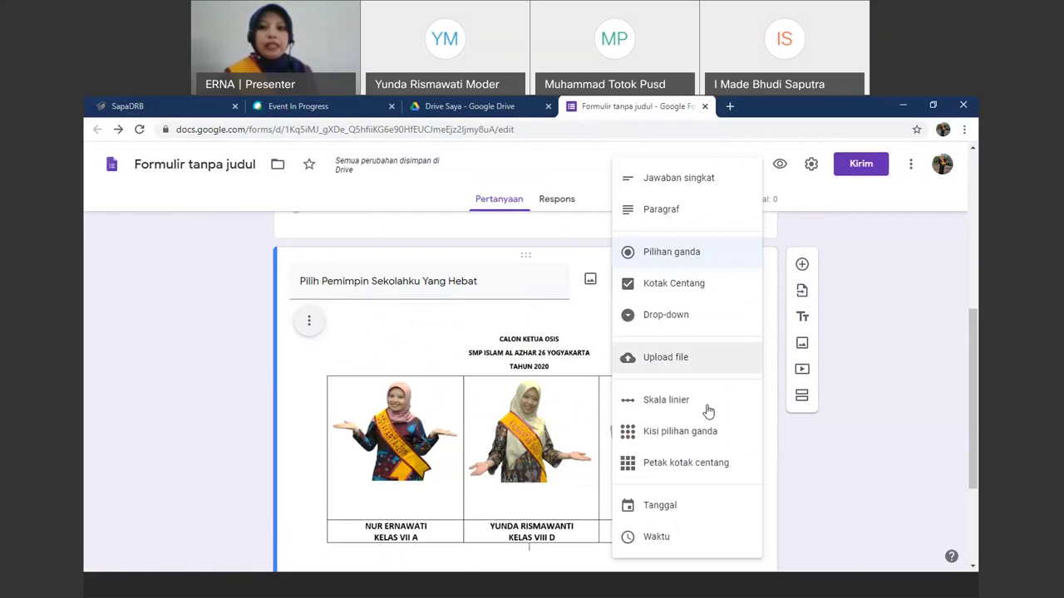
{"action": "left_click", "coordinate": [663, 432]}
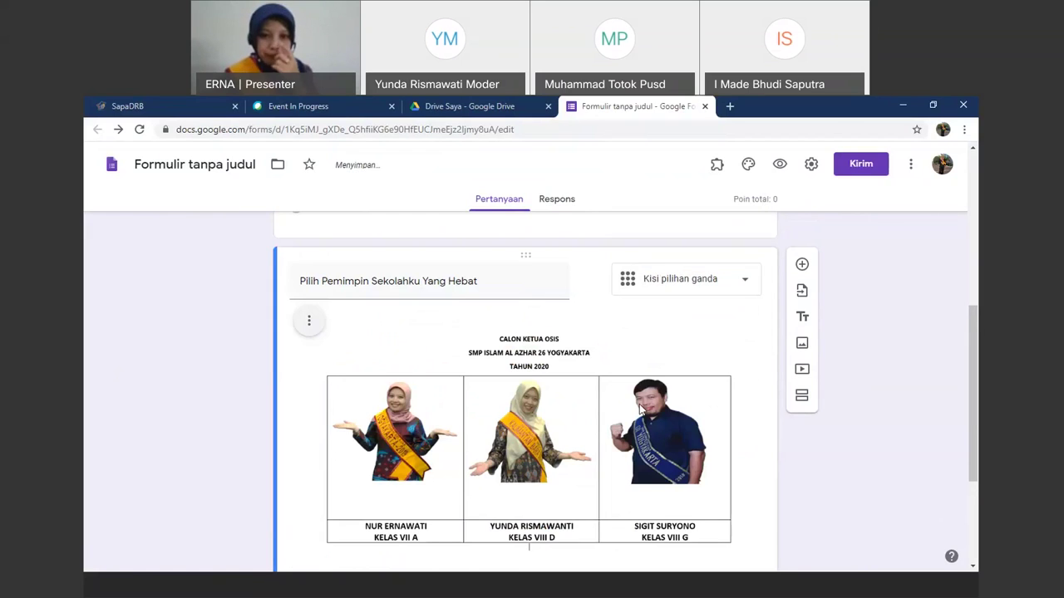
- Name the first row of the candidate question's grid "Pilihanku"
{"action": "scroll", "coordinate": [640, 409], "scroll_direction": "down", "scroll_amount": 2}
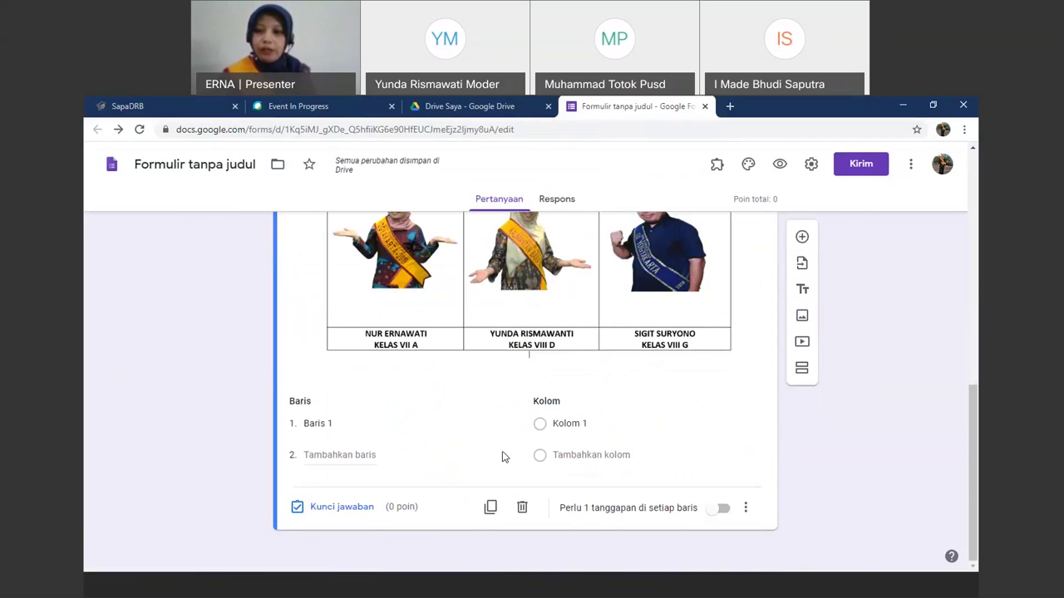
{"action": "left_click", "coordinate": [332, 424]}
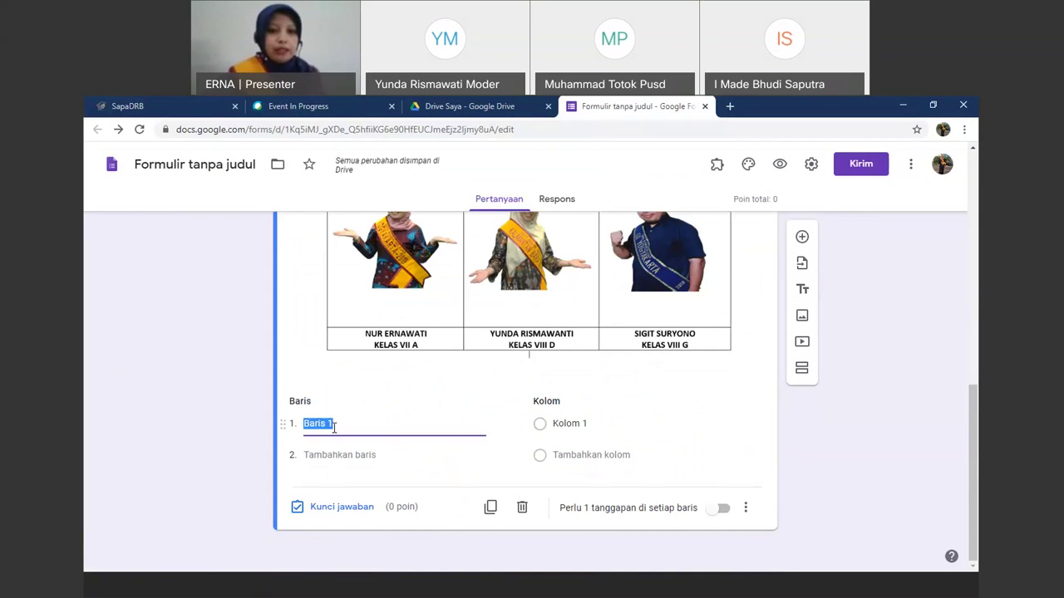
{"action": "type", "text": "Pili"}
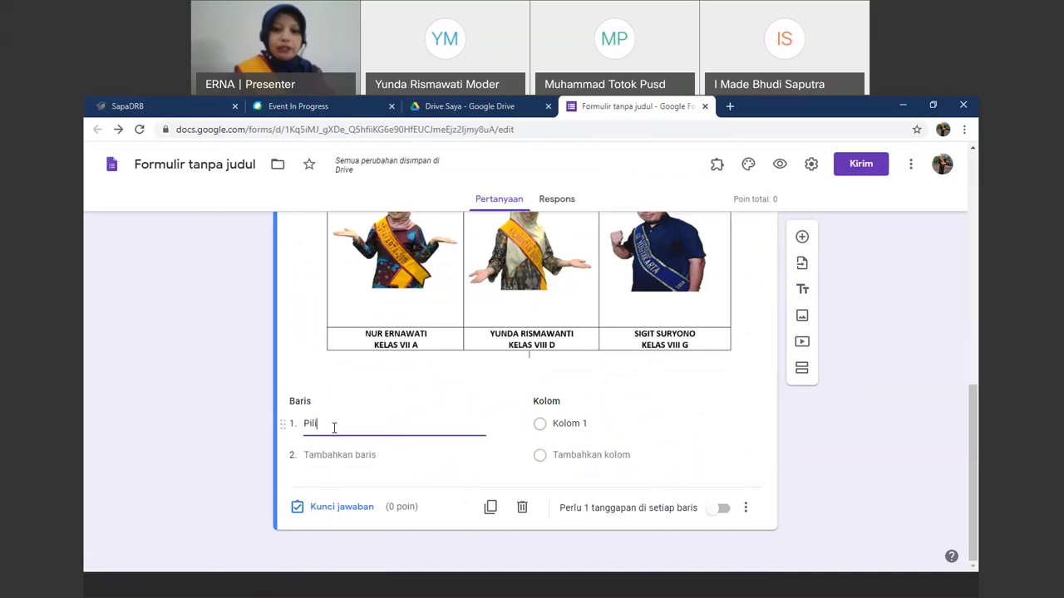
{"action": "type", "text": "hanku"}
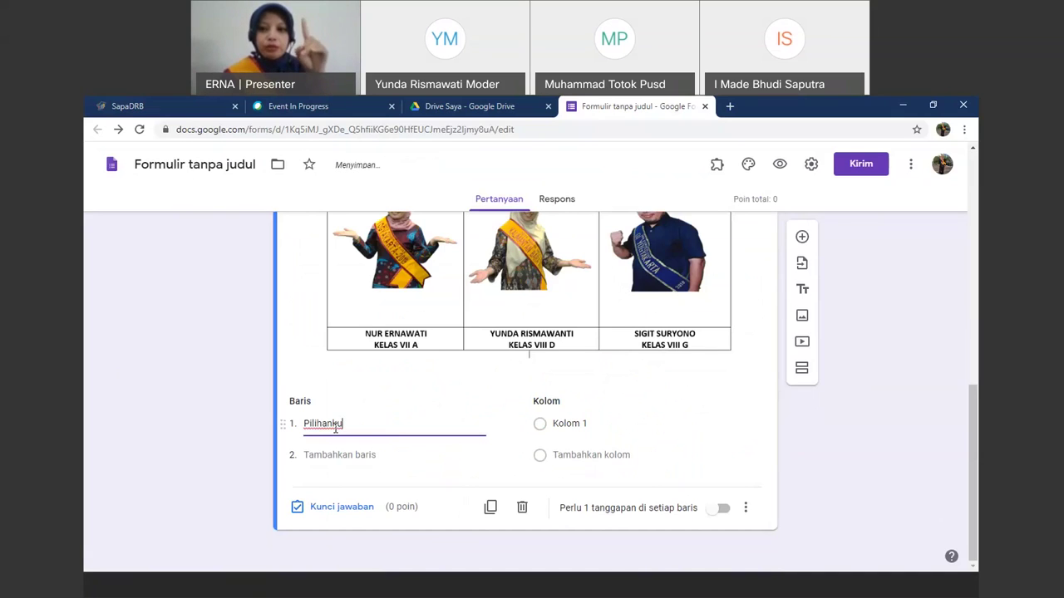
- Set up three columns in the candidate grid named "Calon 1", "Calon 2" and "Calon 3"
{"action": "left_click", "coordinate": [570, 424]}
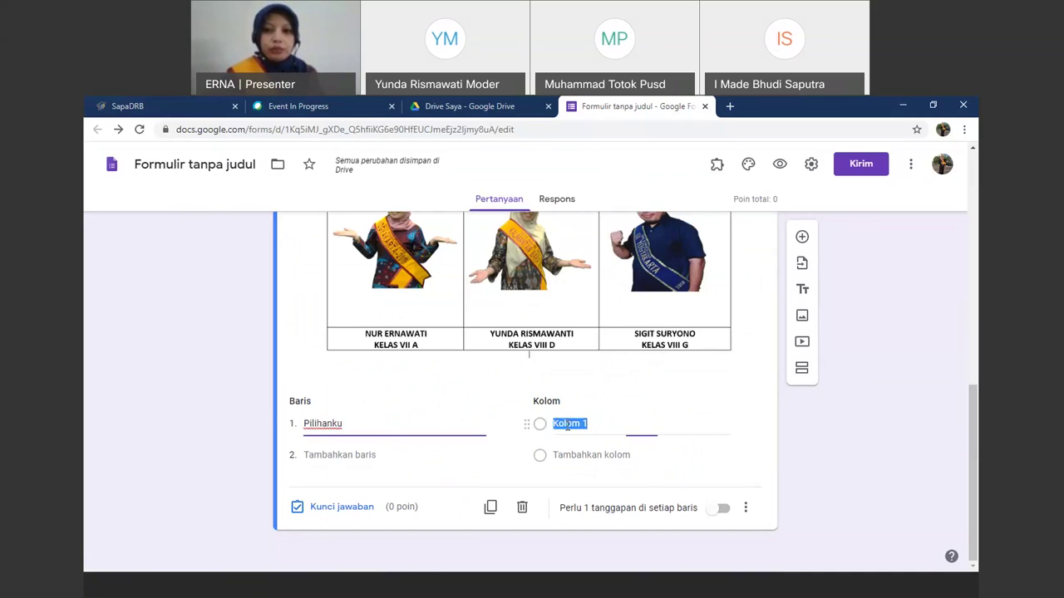
{"action": "type", "text": "Calon"}
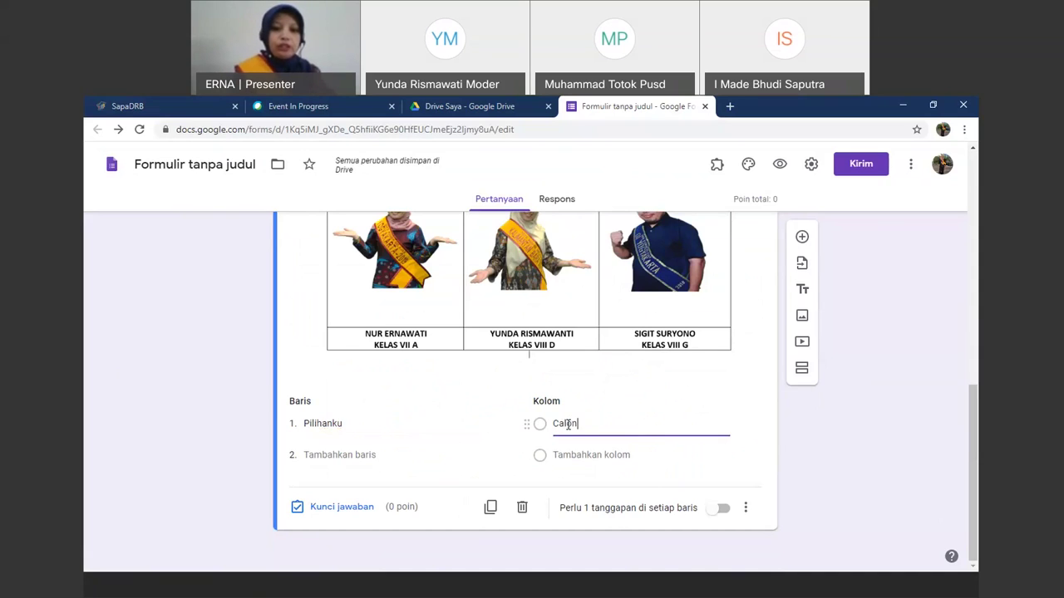
{"action": "type", "text": " 1"}
{"action": "left_click", "coordinate": [596, 453]}
{"action": "type", "text": "Caloin"}
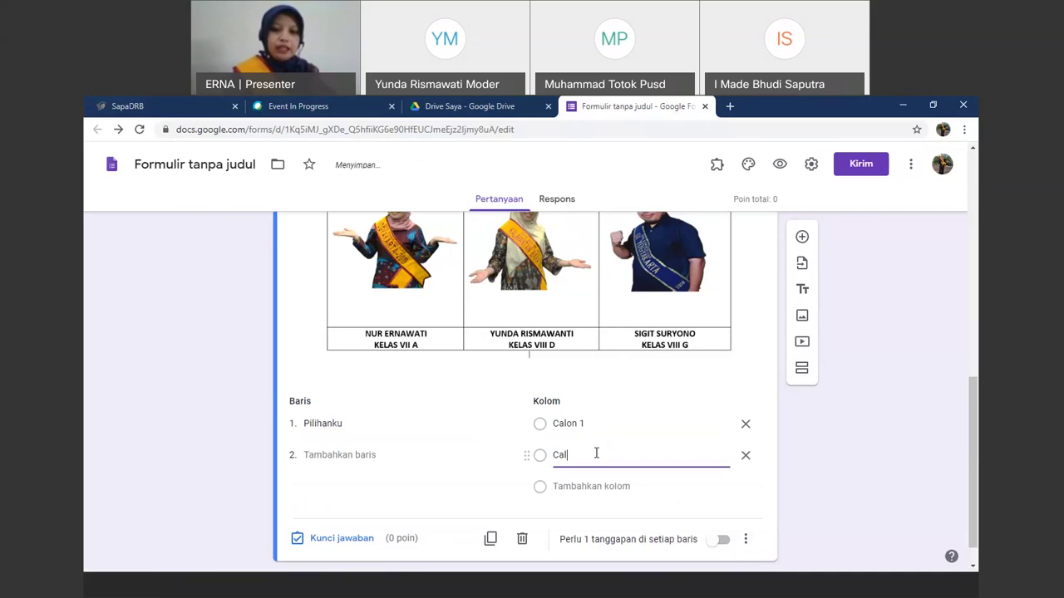
{"action": "key", "text": "BackSpace"}
{"action": "key", "text": "BackSpace"}
{"action": "type", "text": "n 2"}
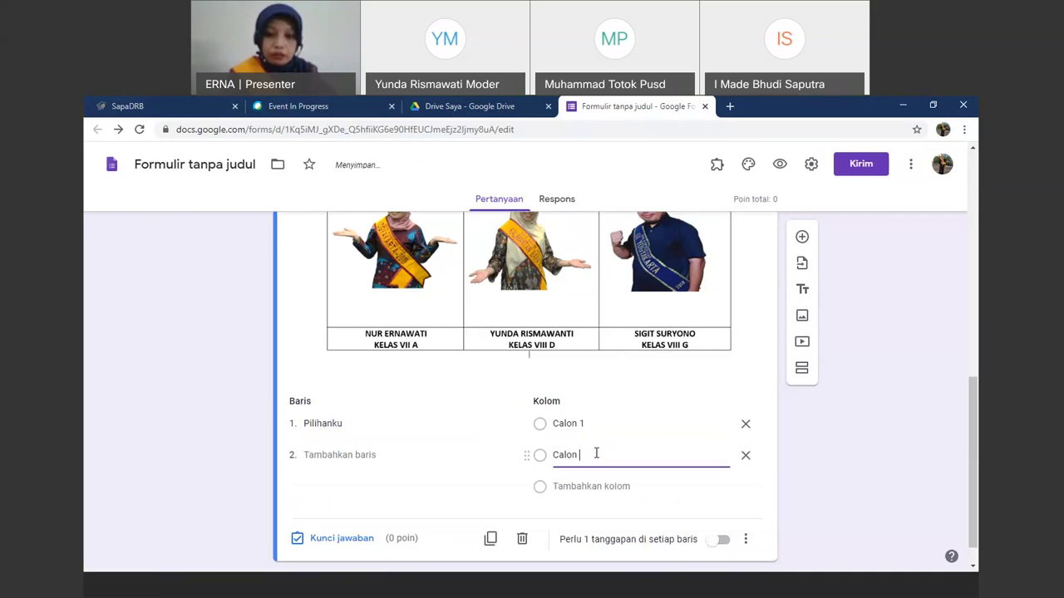
{"action": "left_click", "coordinate": [582, 494]}
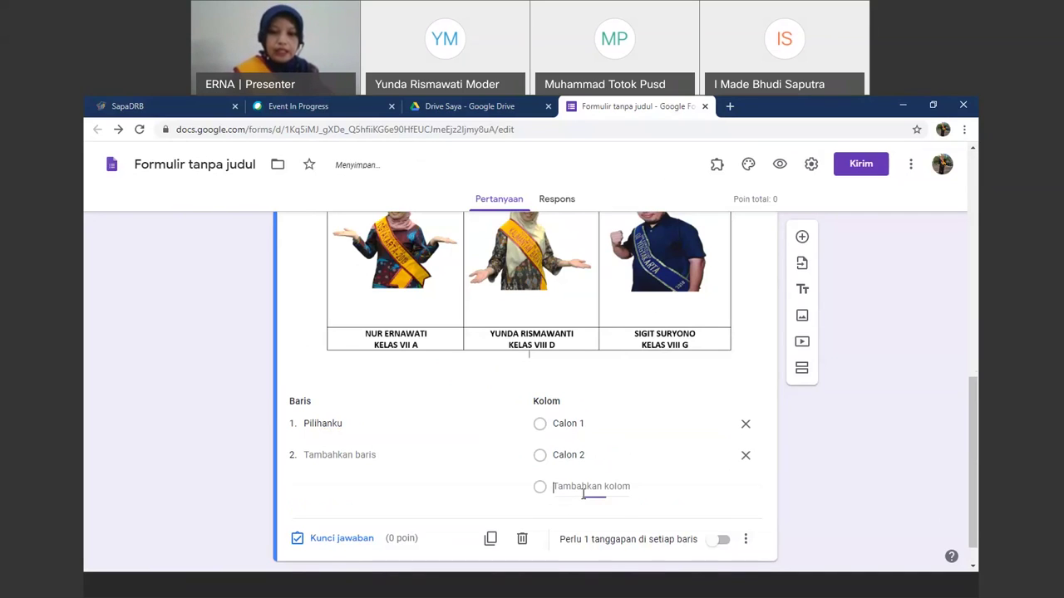
{"action": "type", "text": "Calon3"}
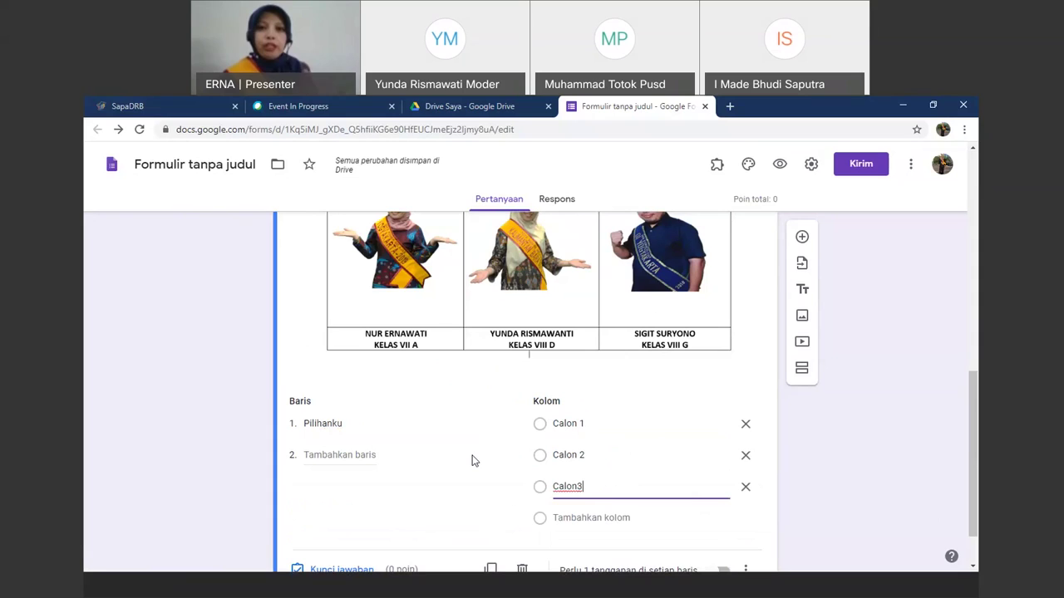
{"action": "left_click", "coordinate": [579, 486]}
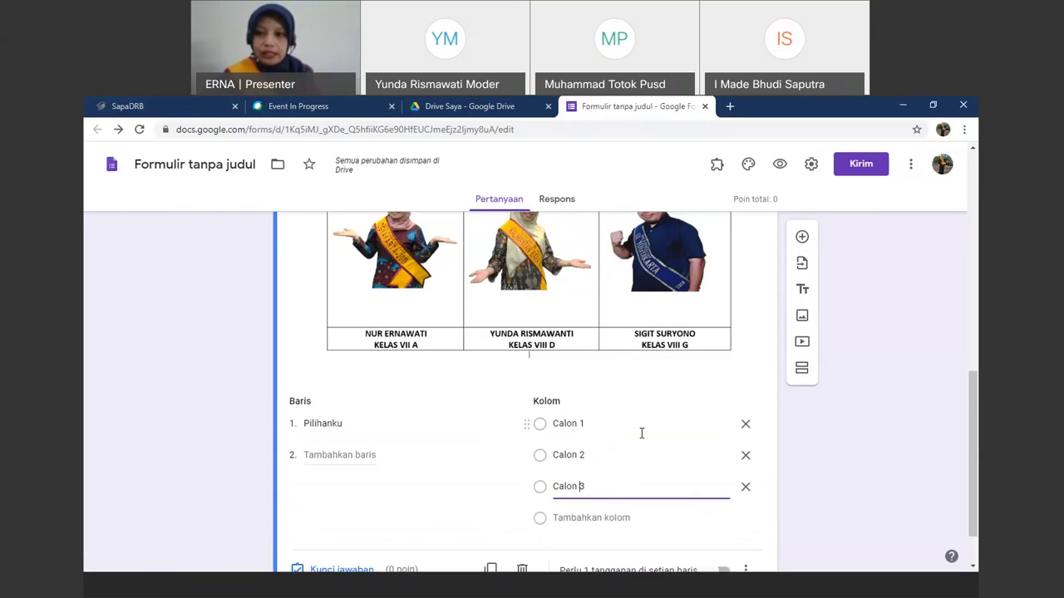
- Preview the ballot form as a respondent and review it from the title through to the candidate grid
{"action": "scroll", "coordinate": [644, 425], "scroll_direction": "down", "scroll_amount": 2}
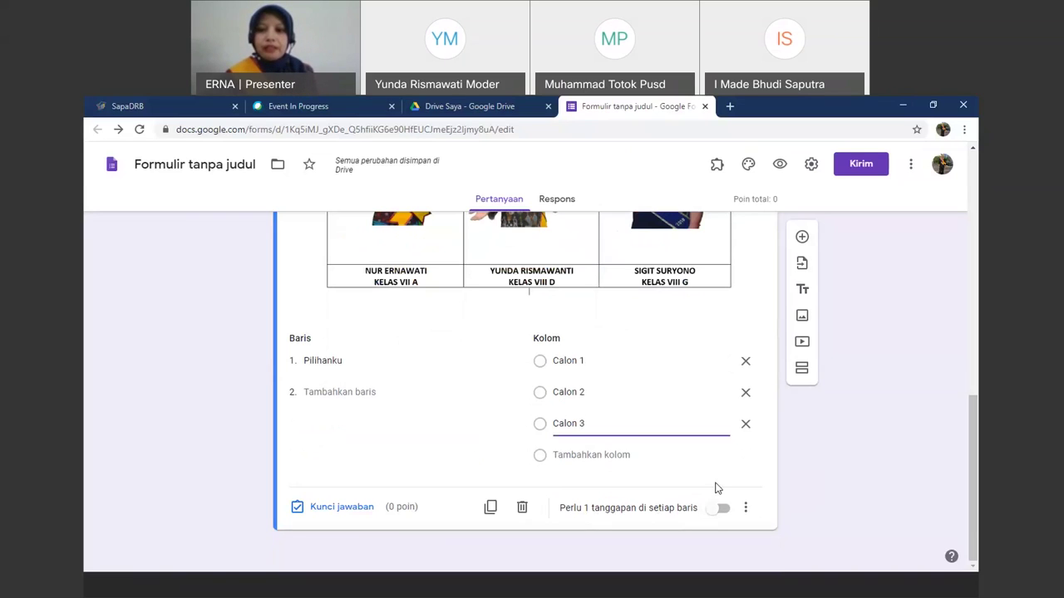
{"action": "scroll", "coordinate": [718, 488], "scroll_direction": "up", "scroll_amount": 10}
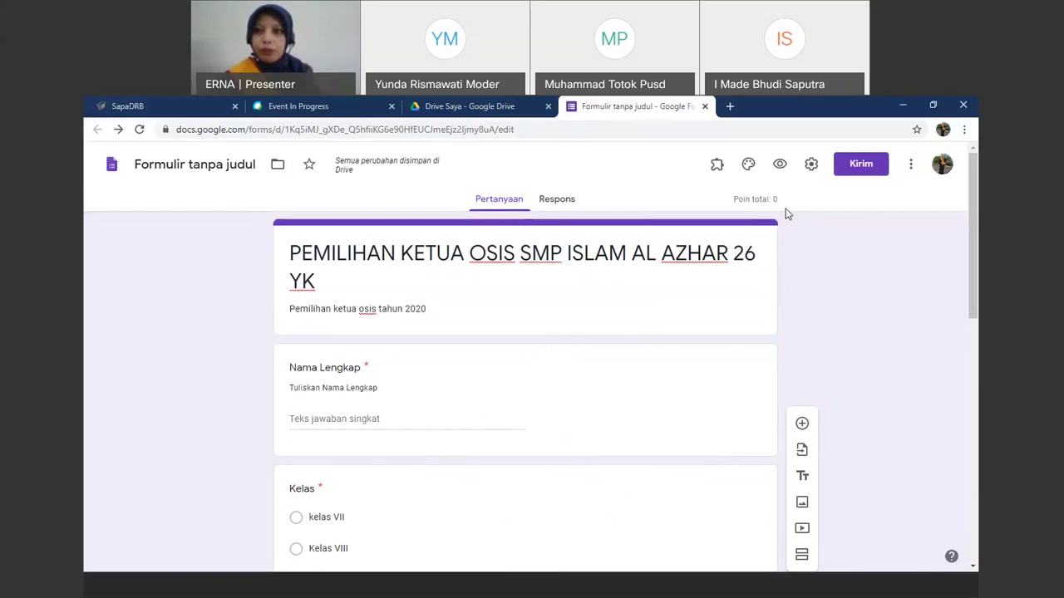
{"action": "left_click", "coordinate": [781, 166]}
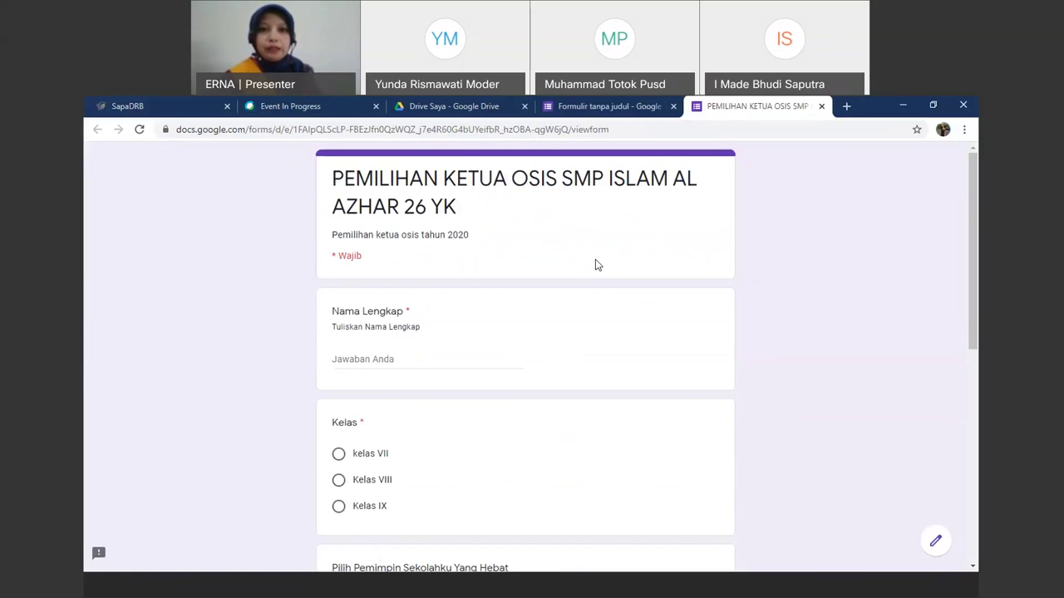
{"action": "scroll", "coordinate": [595, 264], "scroll_direction": "down", "scroll_amount": 1}
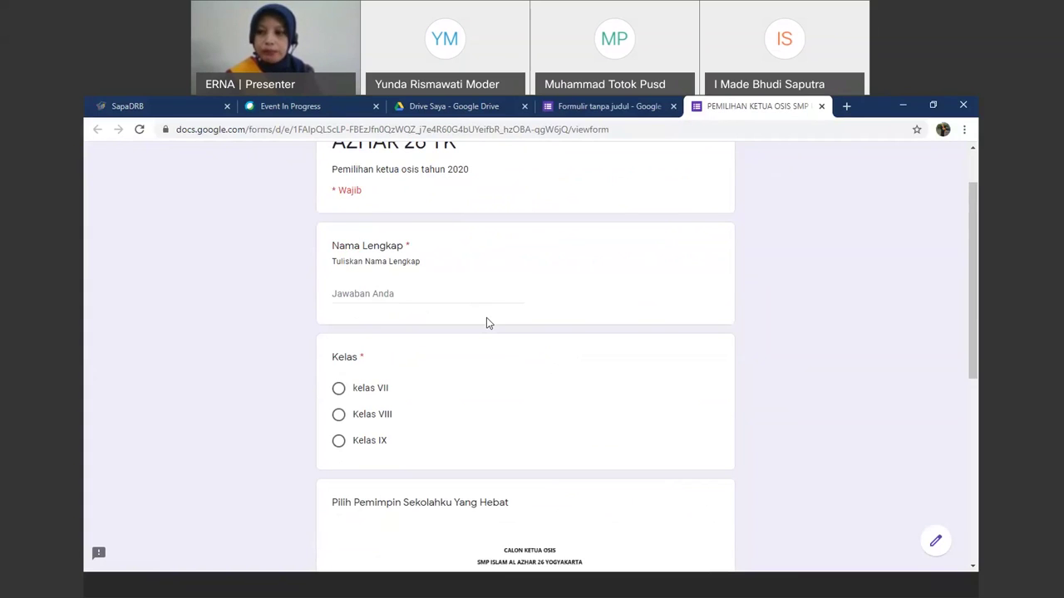
{"action": "scroll", "coordinate": [478, 313], "scroll_direction": "down", "scroll_amount": 3}
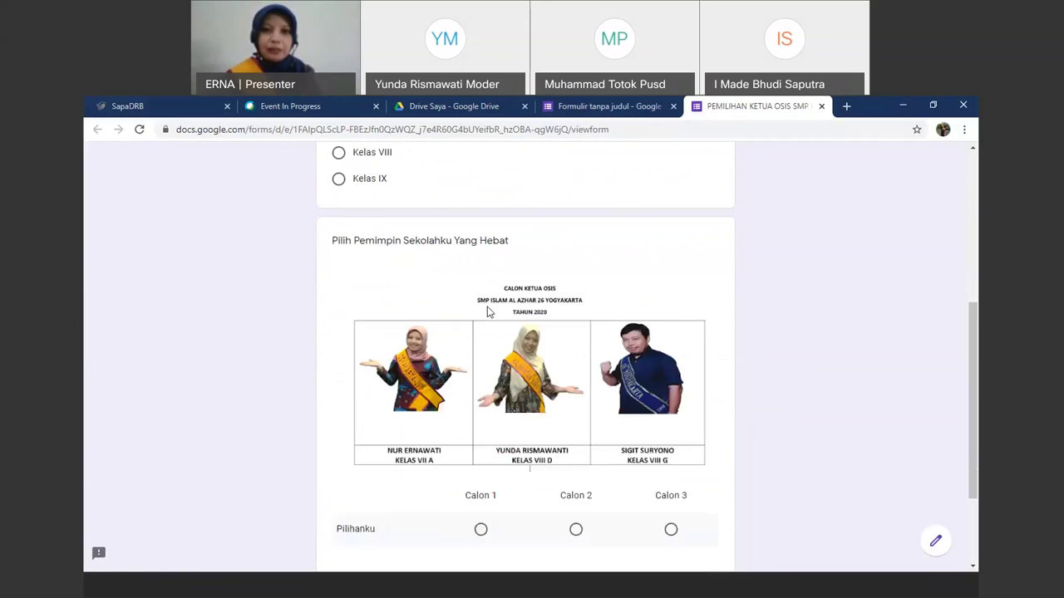
{"action": "scroll", "coordinate": [487, 344], "scroll_direction": "down", "scroll_amount": 2}
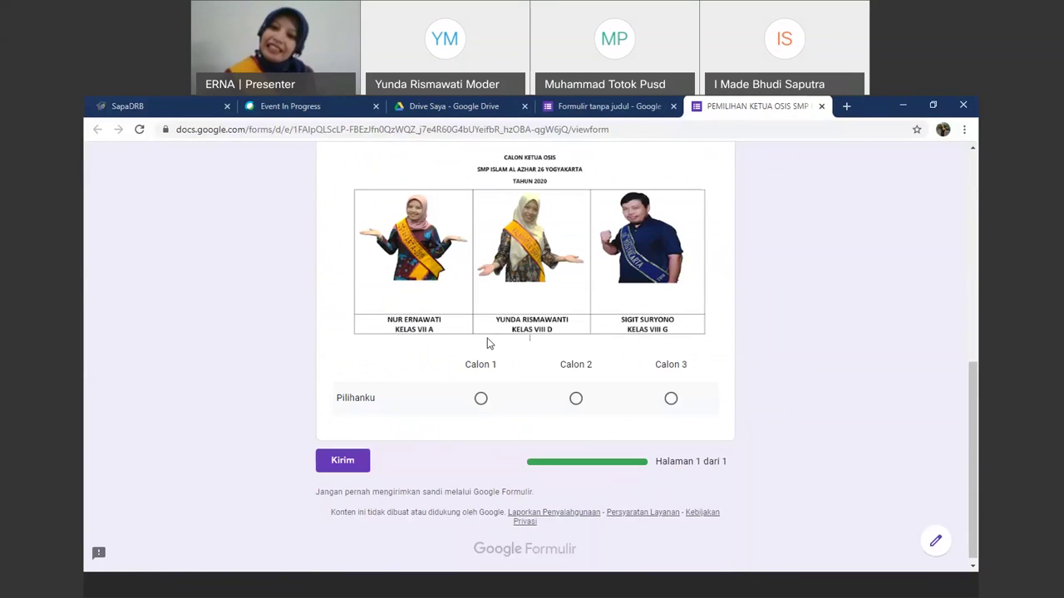
- Test the Pilihanku row in the preview by choosing Calon 1, Calon 2 and Calon 3 in turn, without submitting
{"action": "left_click", "coordinate": [480, 400]}
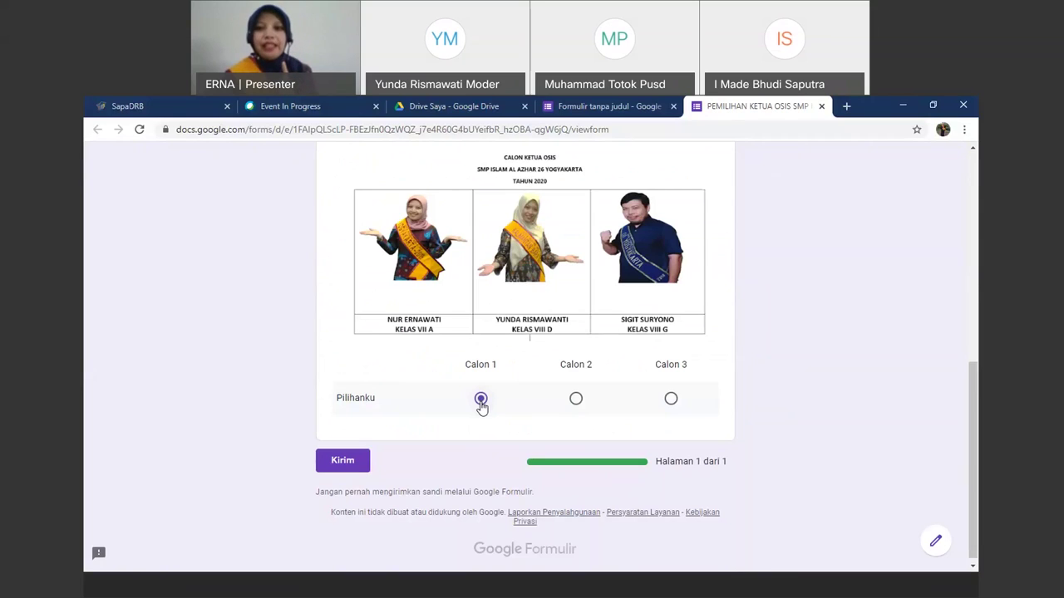
{"action": "left_click", "coordinate": [577, 401]}
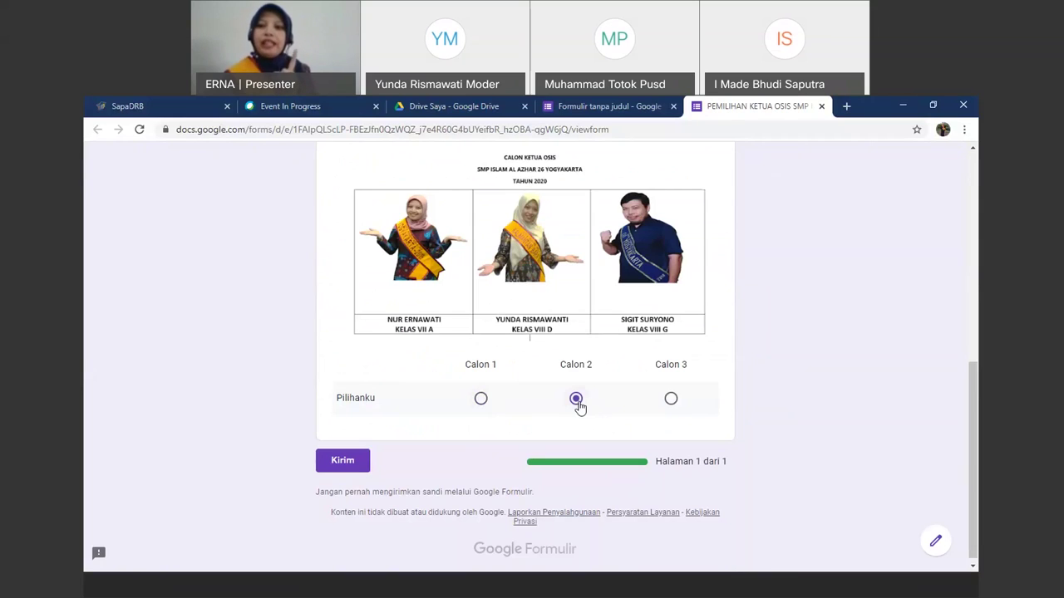
{"action": "left_click", "coordinate": [670, 400]}
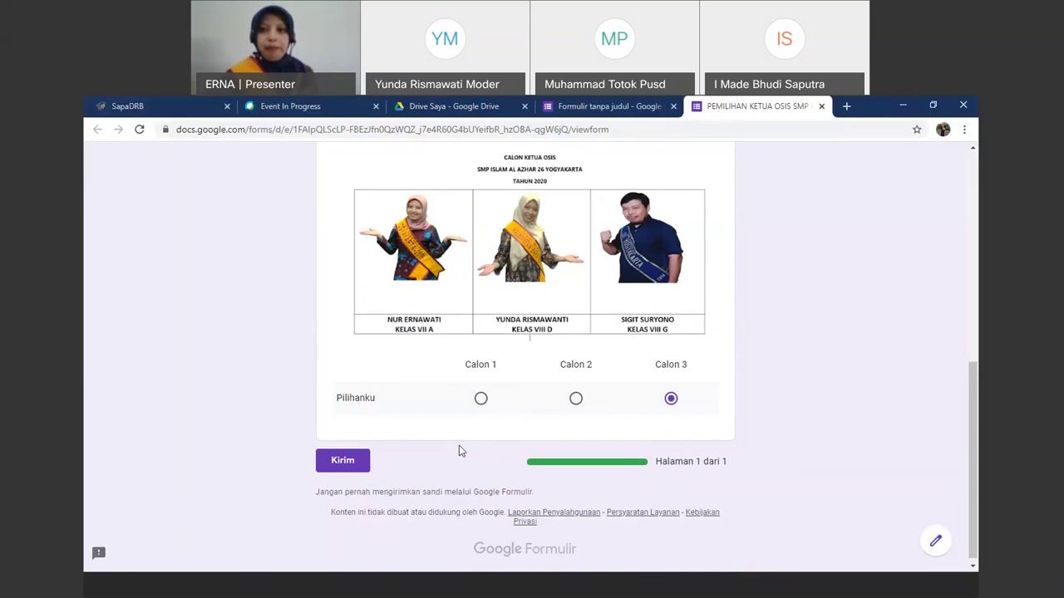
{"action": "scroll", "coordinate": [460, 449], "scroll_direction": "up", "scroll_amount": 6}
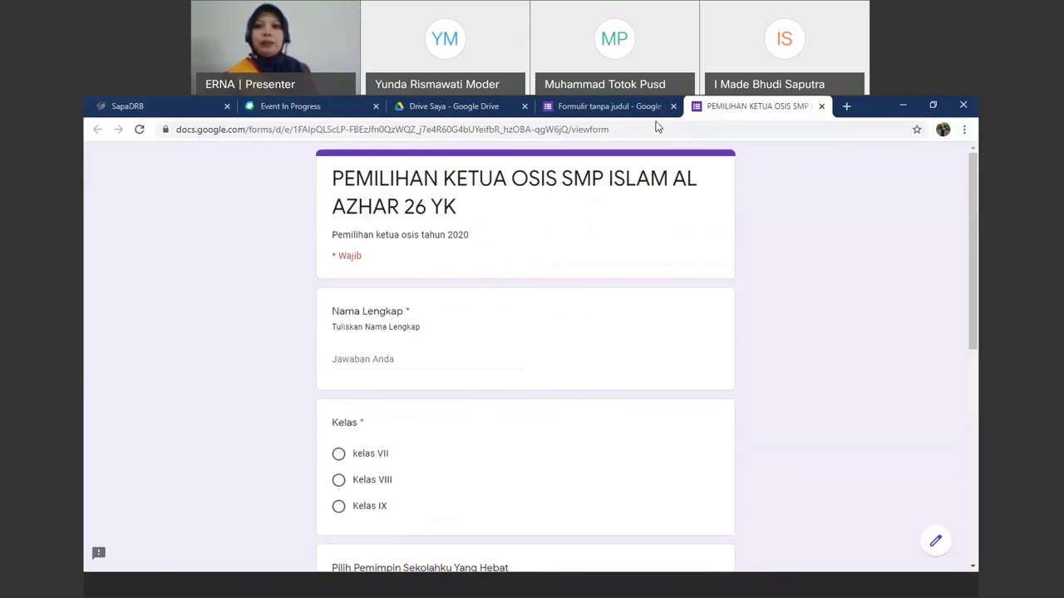
{"action": "key", "text": "F5"}
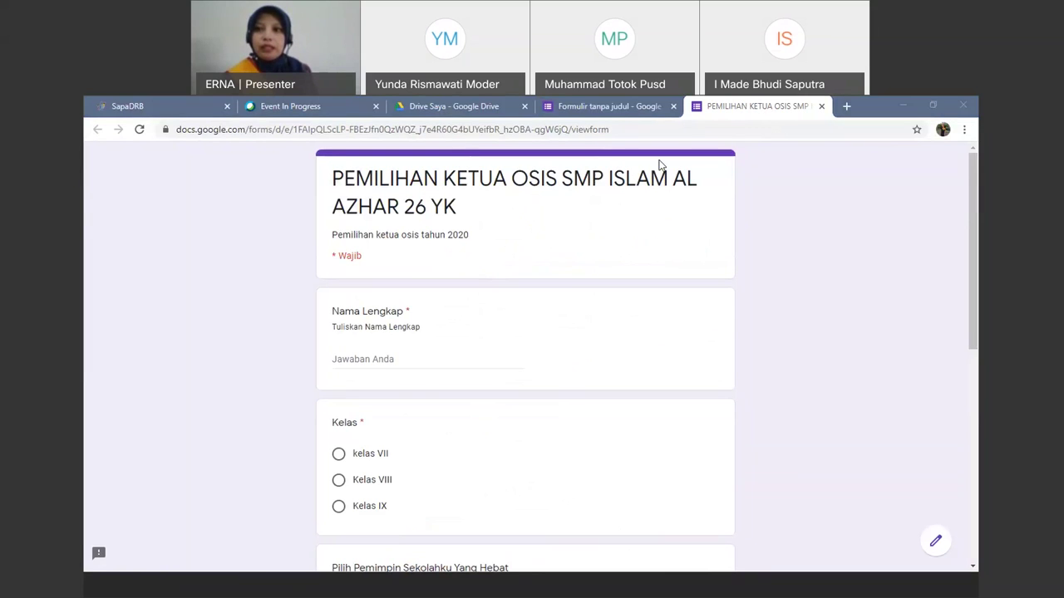
{"action": "left_click", "coordinate": [812, 183]}
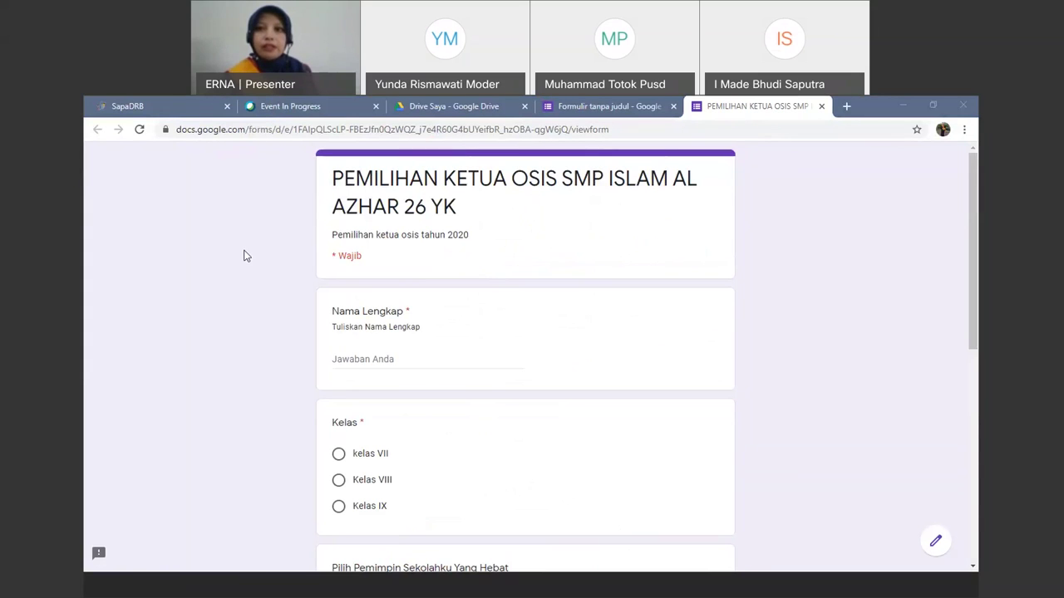
- Return to the form editor, name the form file "PEMILIHAN KETUA OSIS SMP ISLAM AL AZHAR 26 YK" and view its possible destination folders in Drive
{"action": "left_click", "coordinate": [630, 103]}
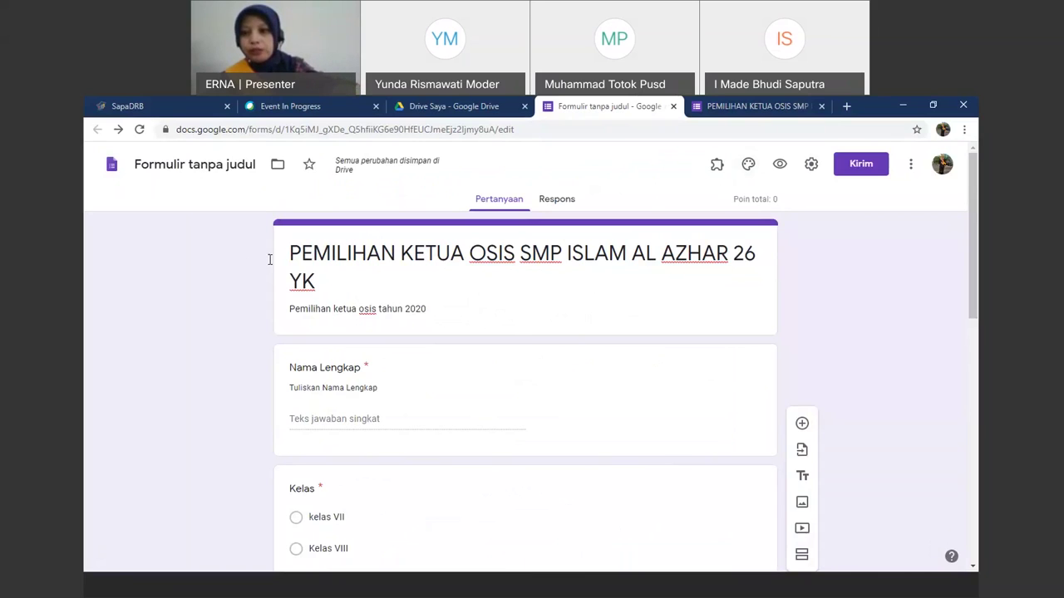
{"action": "left_click", "coordinate": [219, 164]}
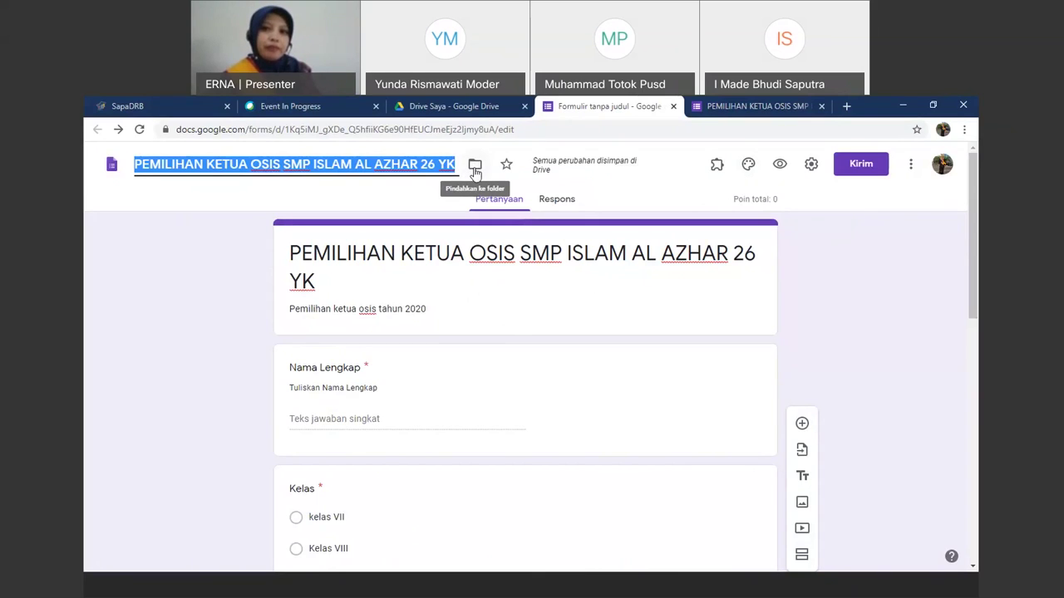
{"action": "left_click", "coordinate": [475, 166]}
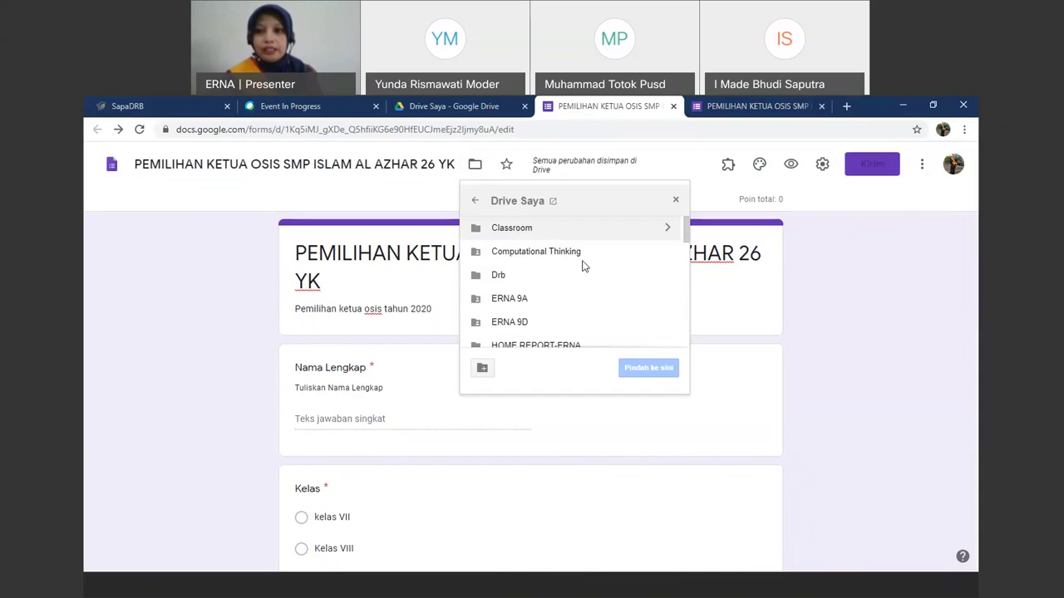
{"action": "left_click", "coordinate": [675, 201]}
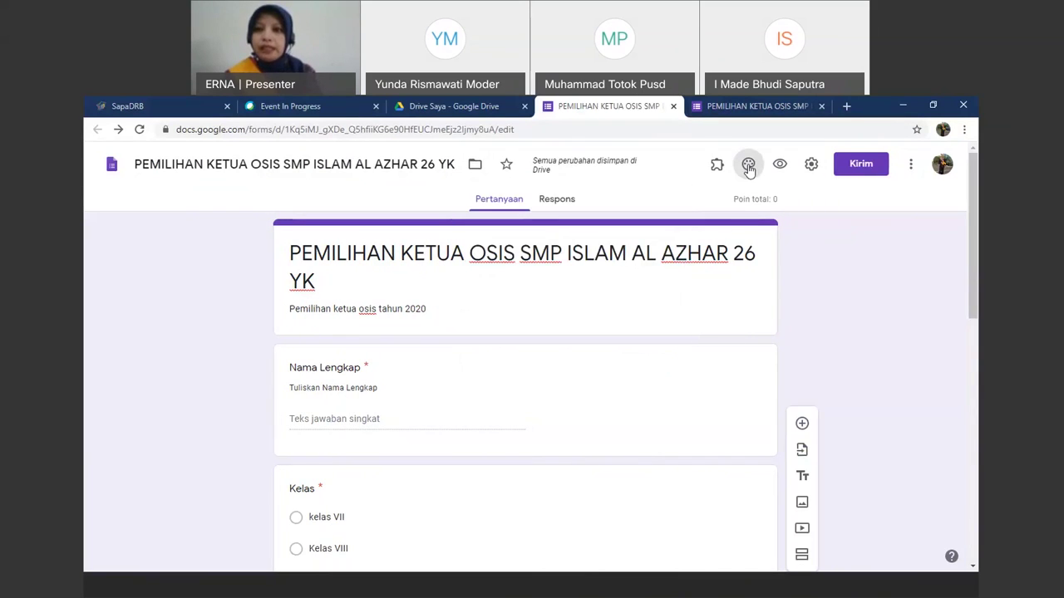
- Open the header image choices in the form's theme options and browse the ready-made pictures in the Kantor dan Sekolah category
{"action": "left_click", "coordinate": [749, 166]}
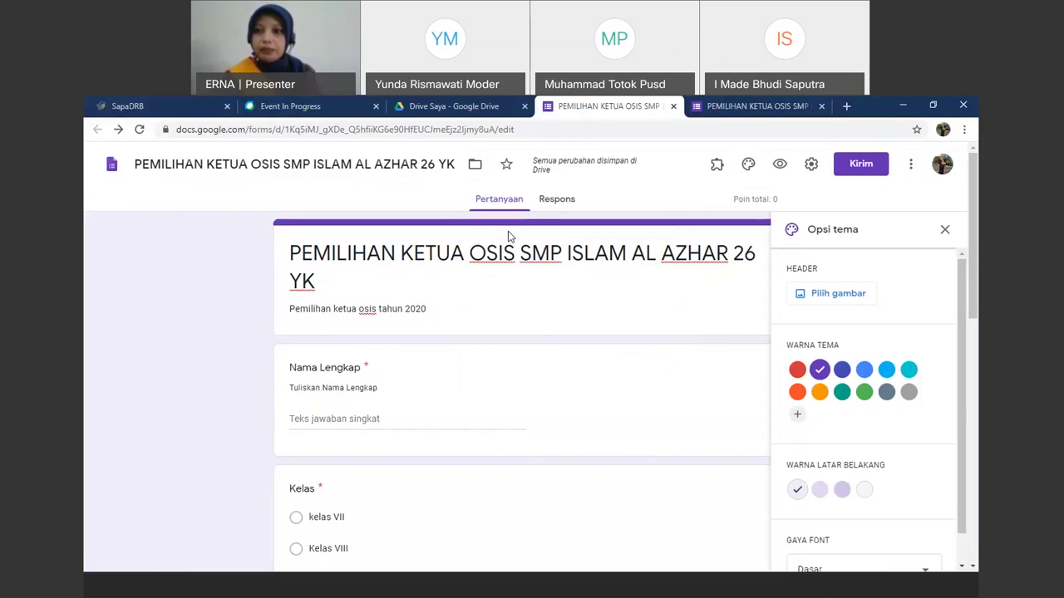
{"action": "left_click", "coordinate": [820, 292]}
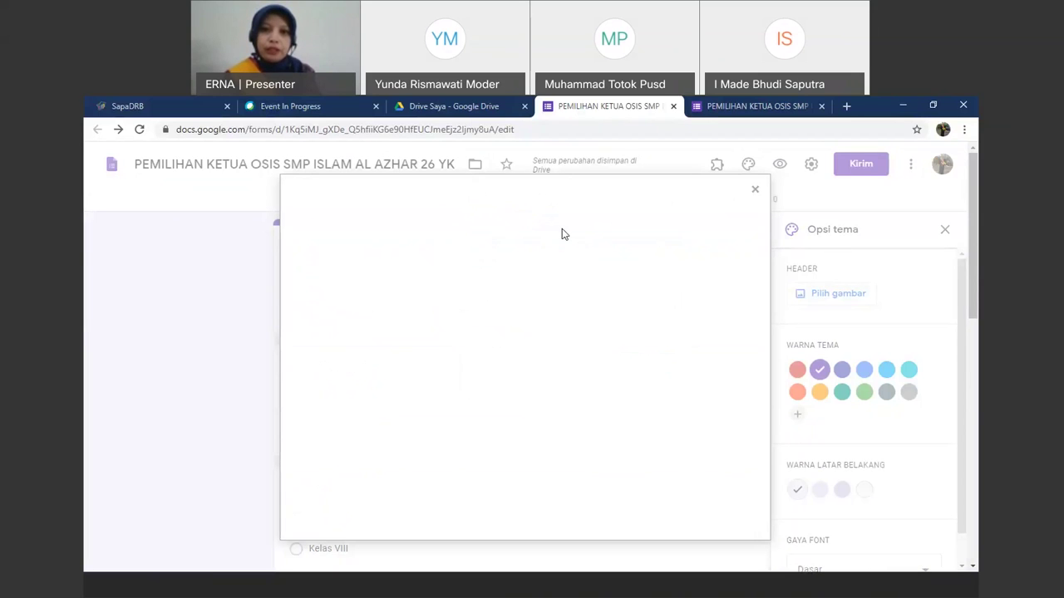
{"action": "scroll", "coordinate": [582, 377], "scroll_direction": "down", "scroll_amount": 10}
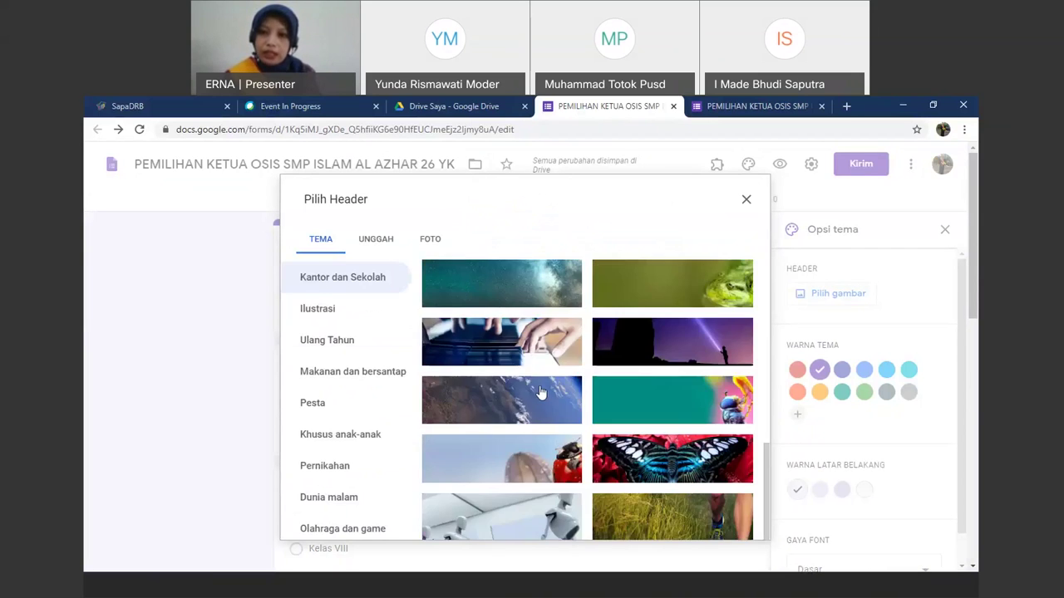
{"action": "scroll", "coordinate": [586, 375], "scroll_direction": "down", "scroll_amount": 6}
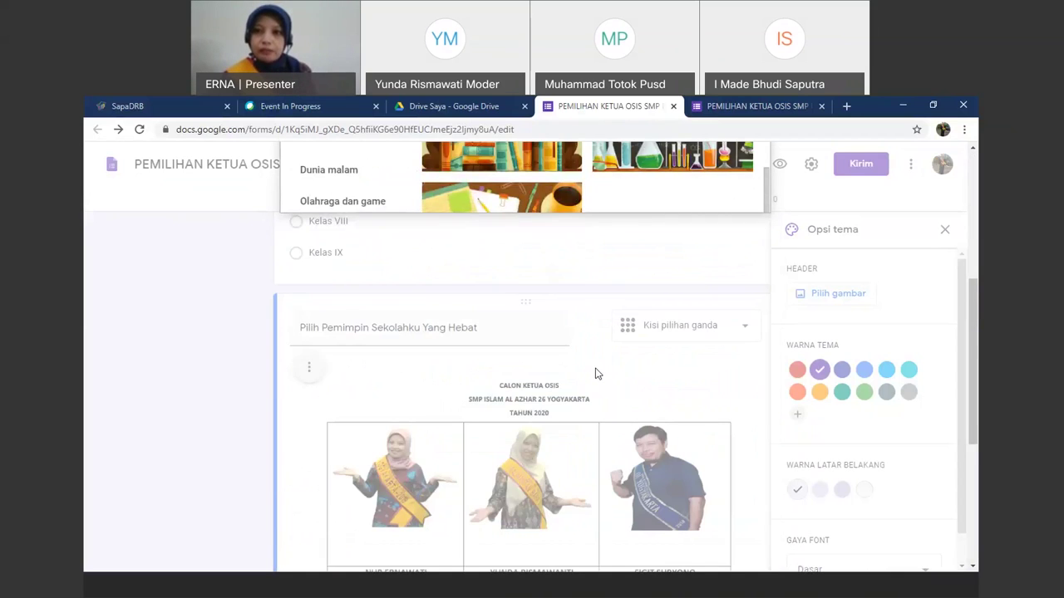
{"action": "scroll", "coordinate": [598, 341], "scroll_direction": "up", "scroll_amount": 2}
{"action": "scroll", "coordinate": [605, 306], "scroll_direction": "up", "scroll_amount": 5}
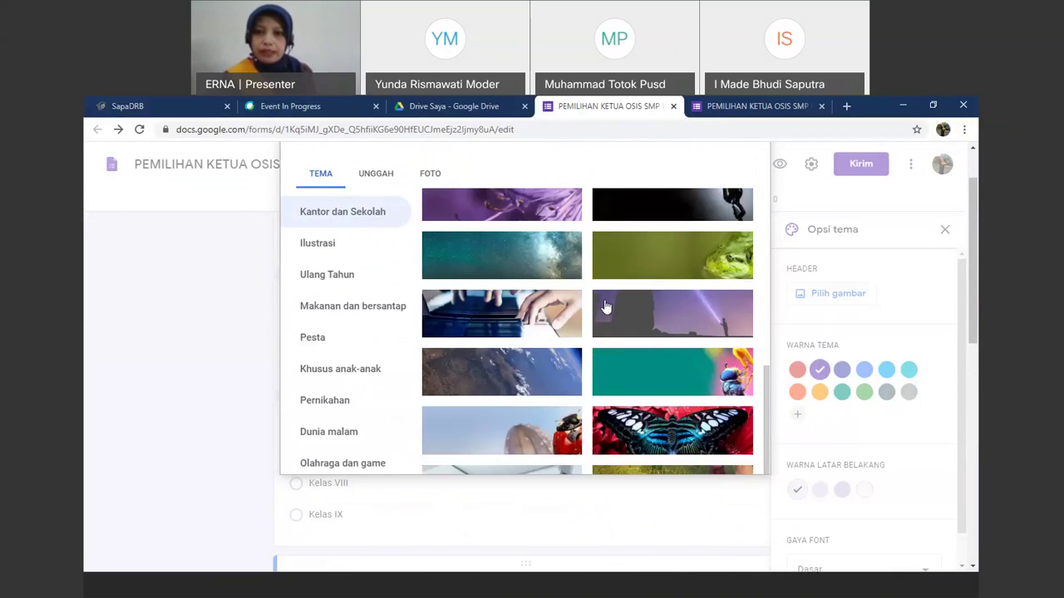
{"action": "scroll", "coordinate": [605, 307], "scroll_direction": "up", "scroll_amount": 2}
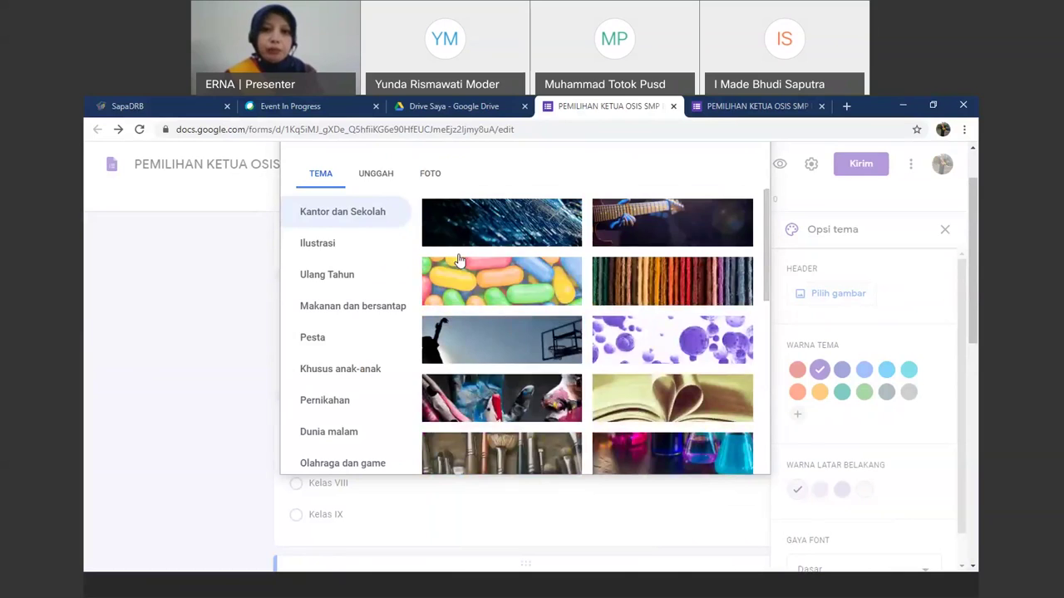
{"action": "scroll", "coordinate": [498, 274], "scroll_direction": "up", "scroll_amount": 2}
- Try to upload the "contoh header" presentation from the Downloads folder as the form's header image
{"action": "left_click", "coordinate": [386, 240]}
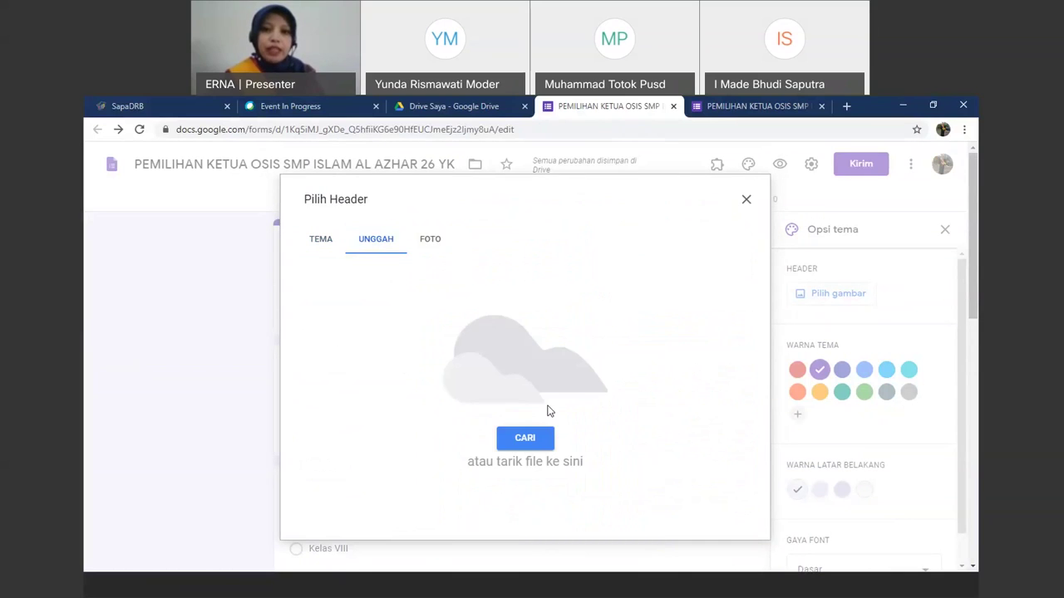
{"action": "left_click", "coordinate": [527, 438]}
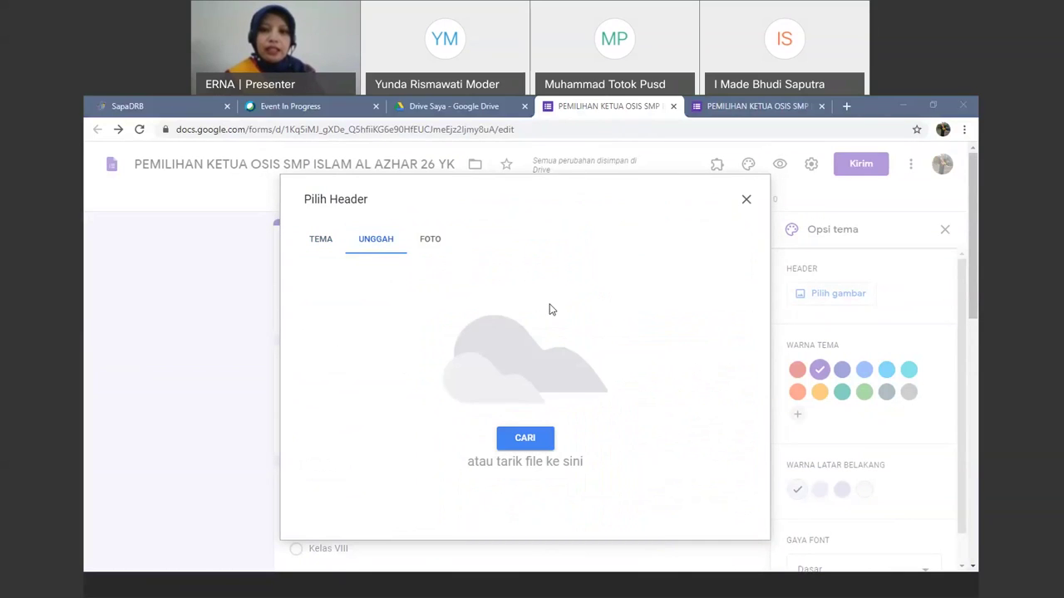
{"action": "left_click_drag", "start_coordinate": [522, 204], "coordinate": [514, 267]}
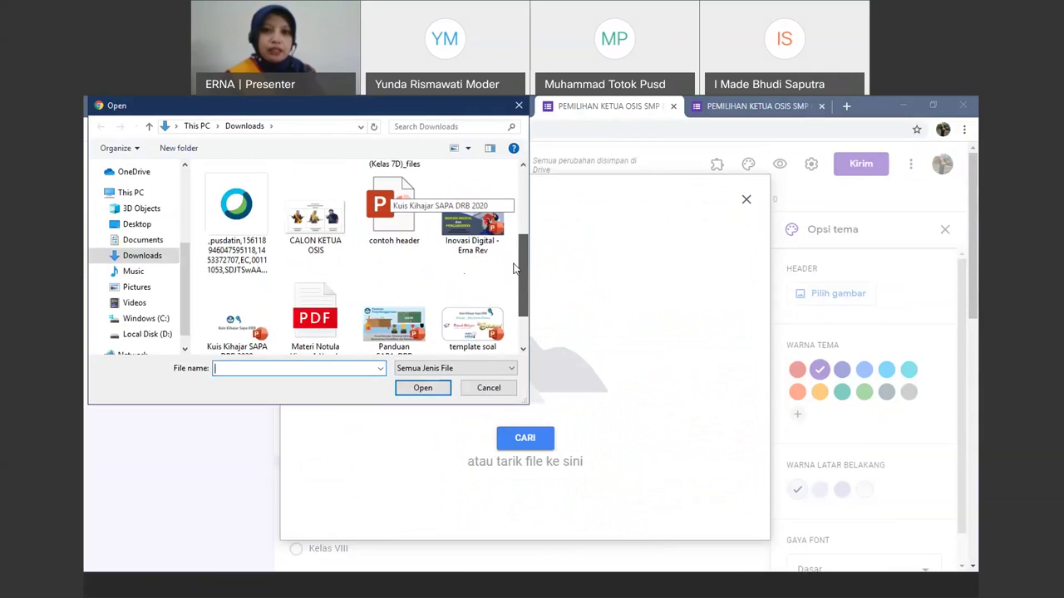
{"action": "left_click", "coordinate": [394, 210]}
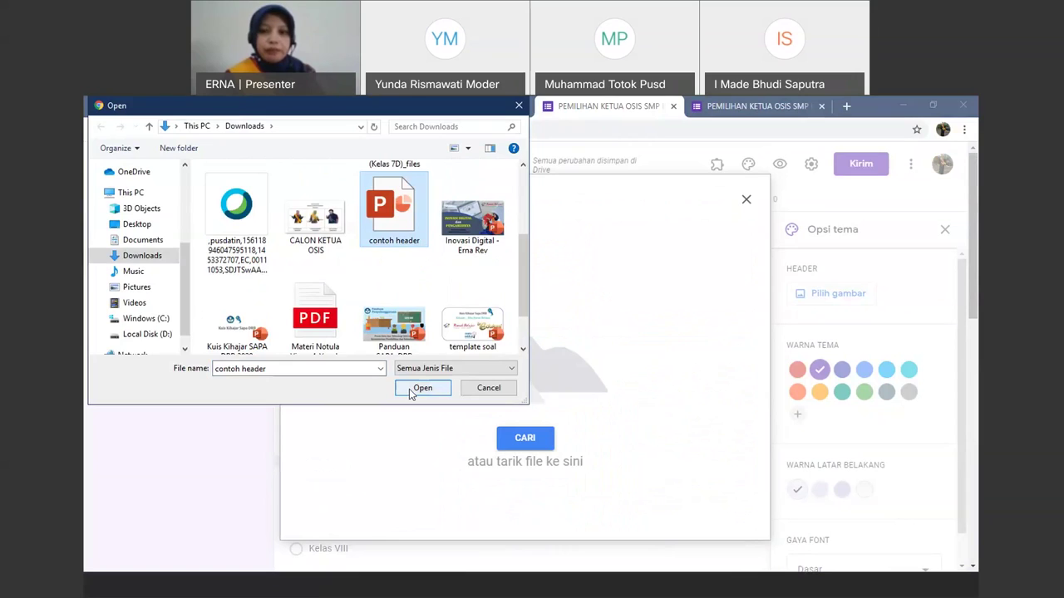
{"action": "left_click", "coordinate": [419, 388]}
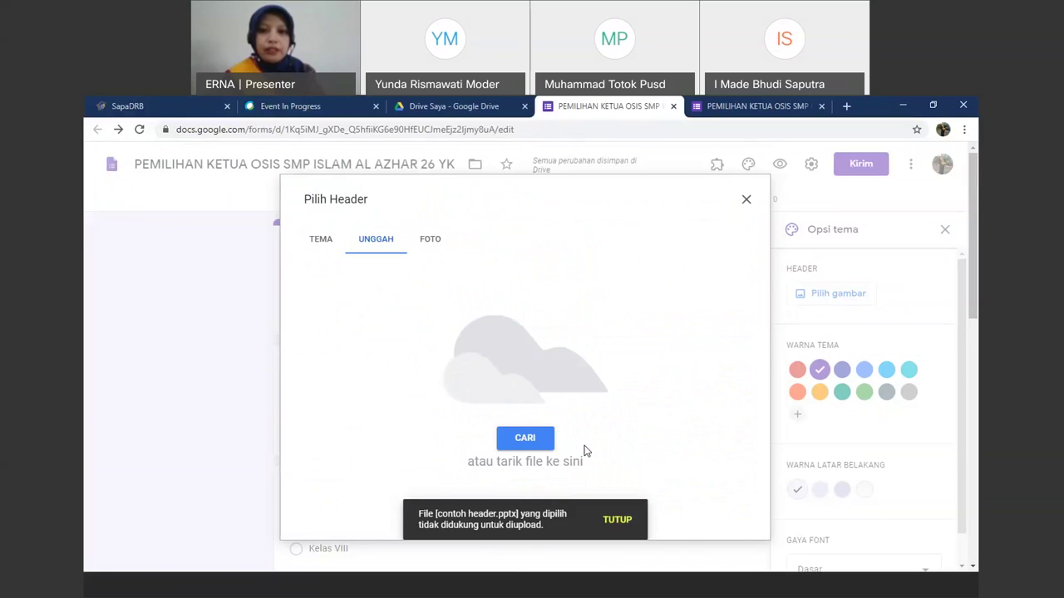
{"action": "scroll", "coordinate": [594, 432], "scroll_direction": "down", "scroll_amount": 2}
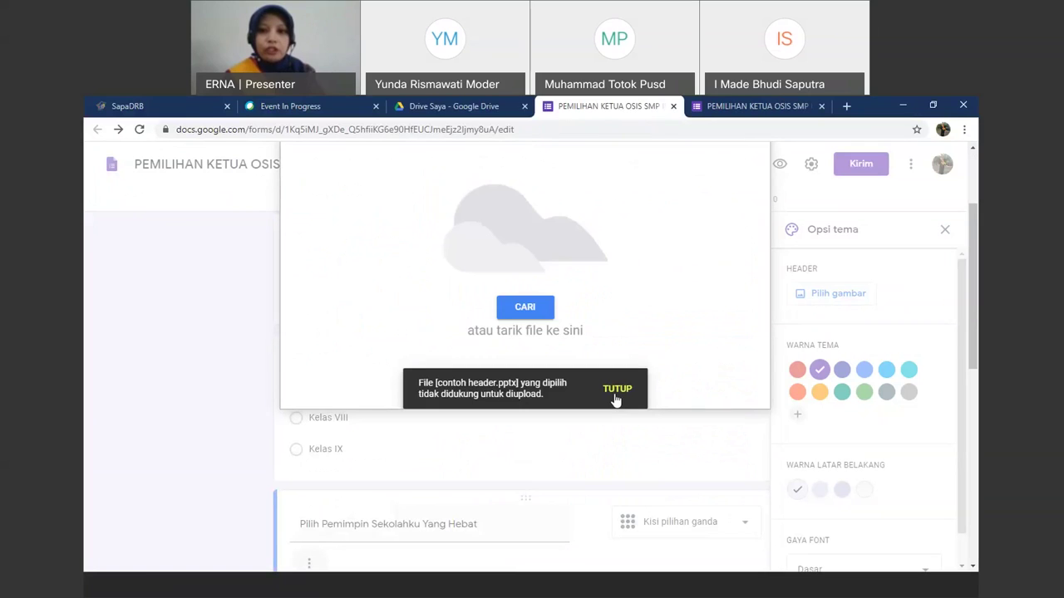
{"action": "left_click", "coordinate": [615, 400]}
{"action": "scroll", "coordinate": [543, 341], "scroll_direction": "up", "scroll_amount": 2}
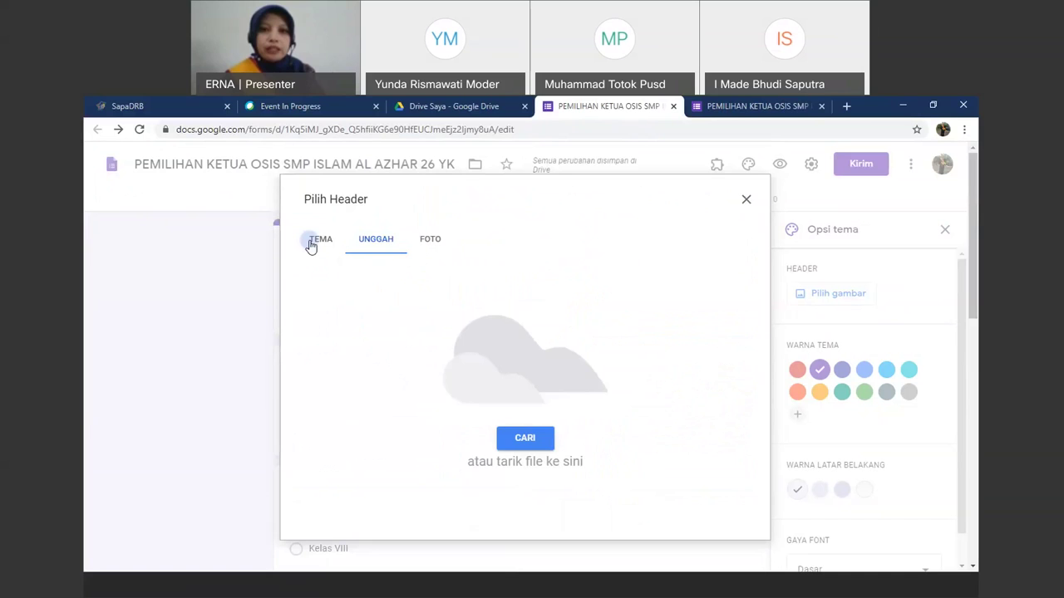
- Insert the ready-made illustration of a row of books between wooden bookends as the form's header image
{"action": "left_click", "coordinate": [311, 243]}
{"action": "scroll", "coordinate": [656, 403], "scroll_direction": "down", "scroll_amount": 1}
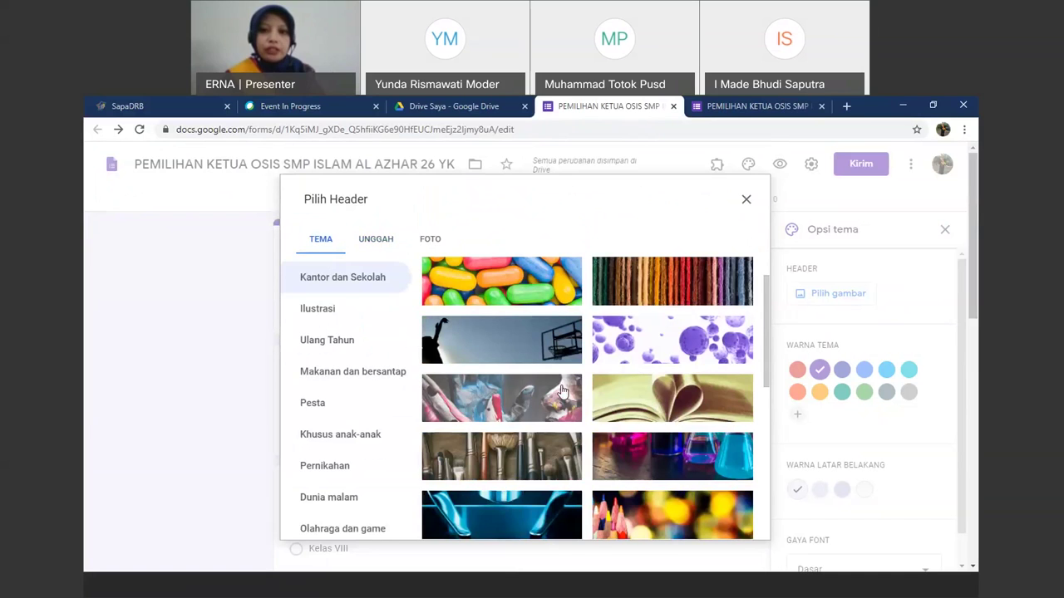
{"action": "scroll", "coordinate": [541, 449], "scroll_direction": "down", "scroll_amount": 5}
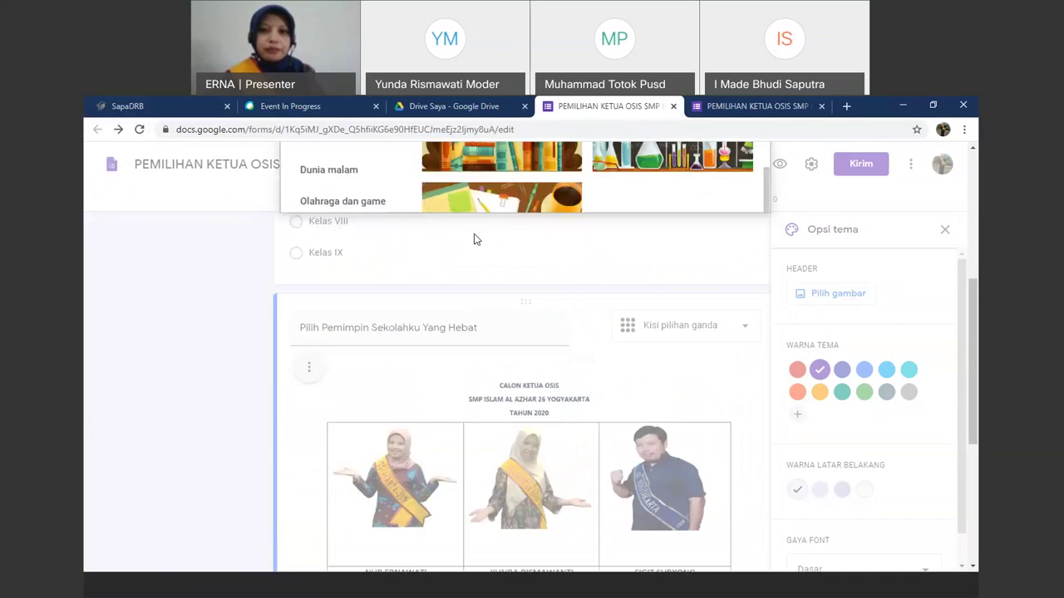
{"action": "left_click", "coordinate": [474, 172]}
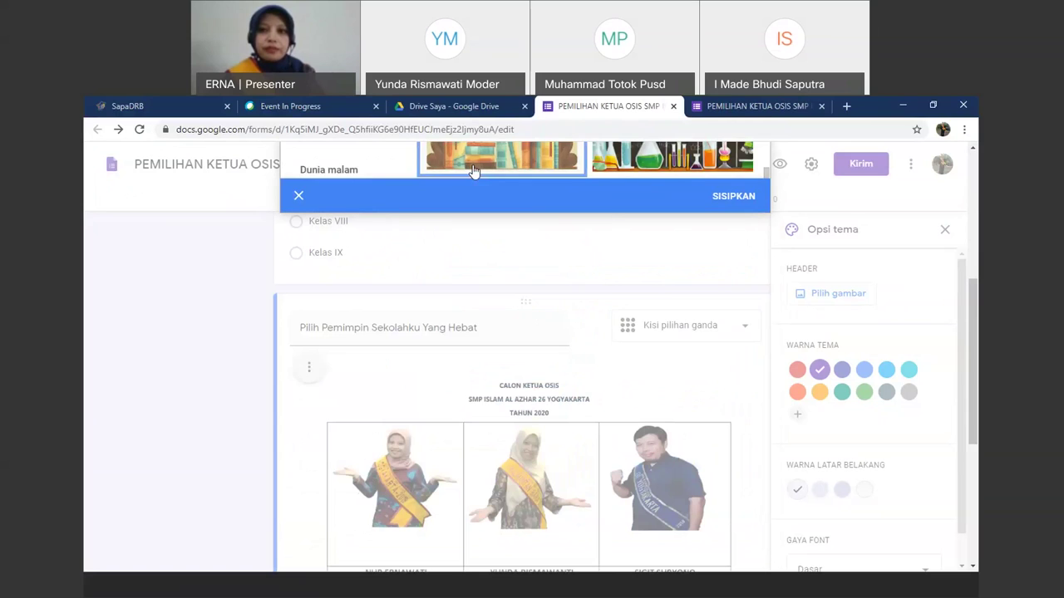
{"action": "left_click", "coordinate": [733, 200]}
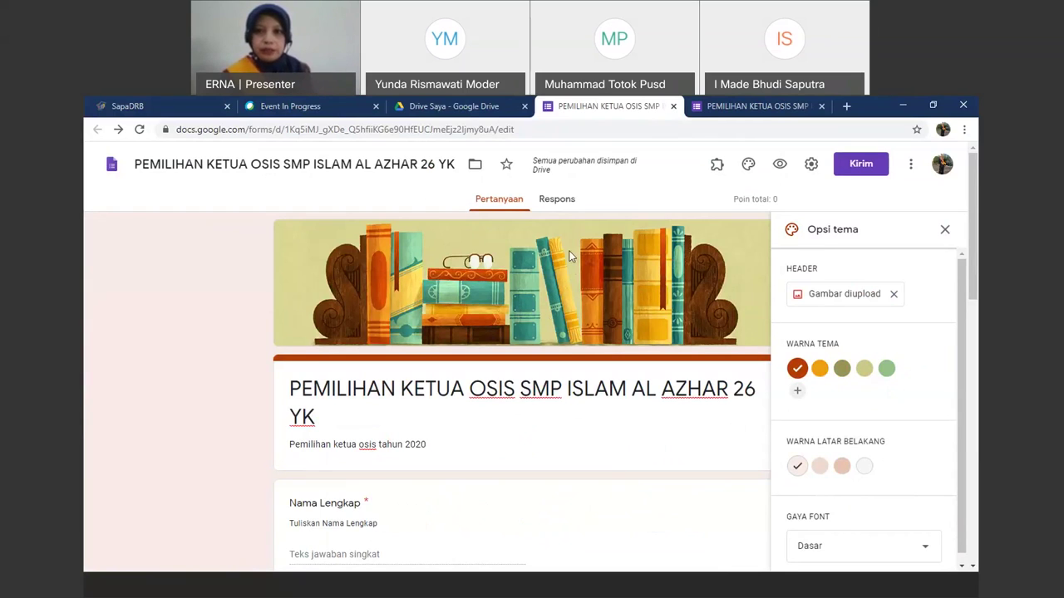
- Create a new spreadsheet to collect the form's responses, keeping the suggested spreadsheet name
{"action": "left_click", "coordinate": [563, 203]}
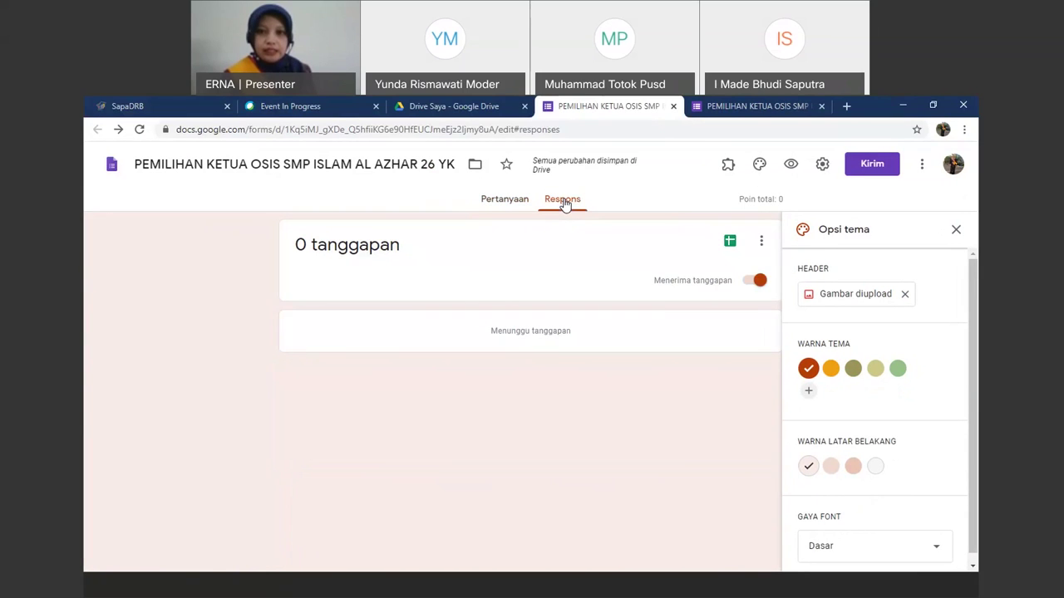
{"action": "left_click", "coordinate": [730, 243]}
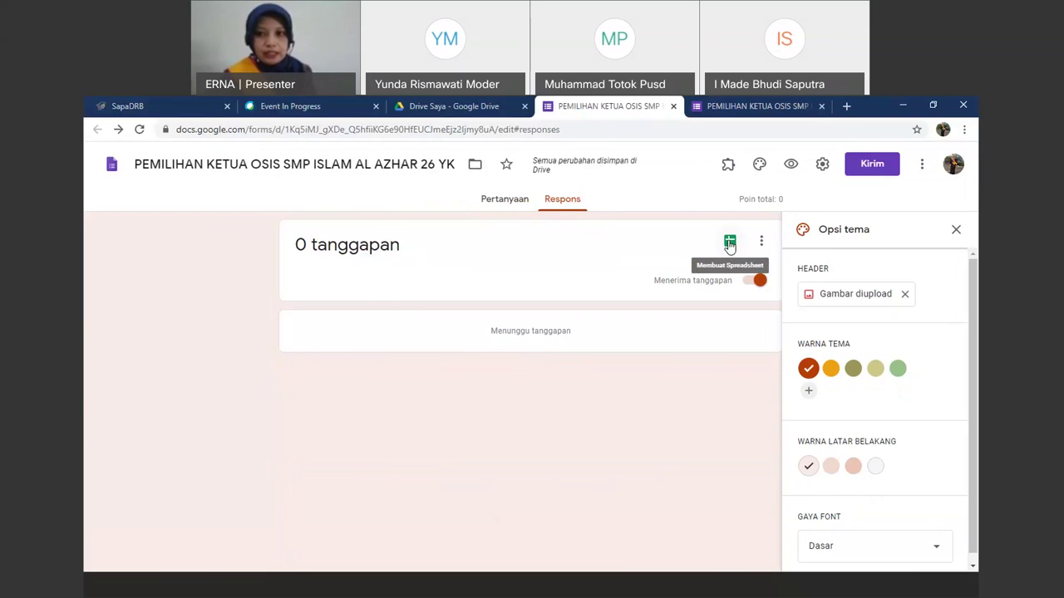
{"action": "left_click", "coordinate": [729, 242]}
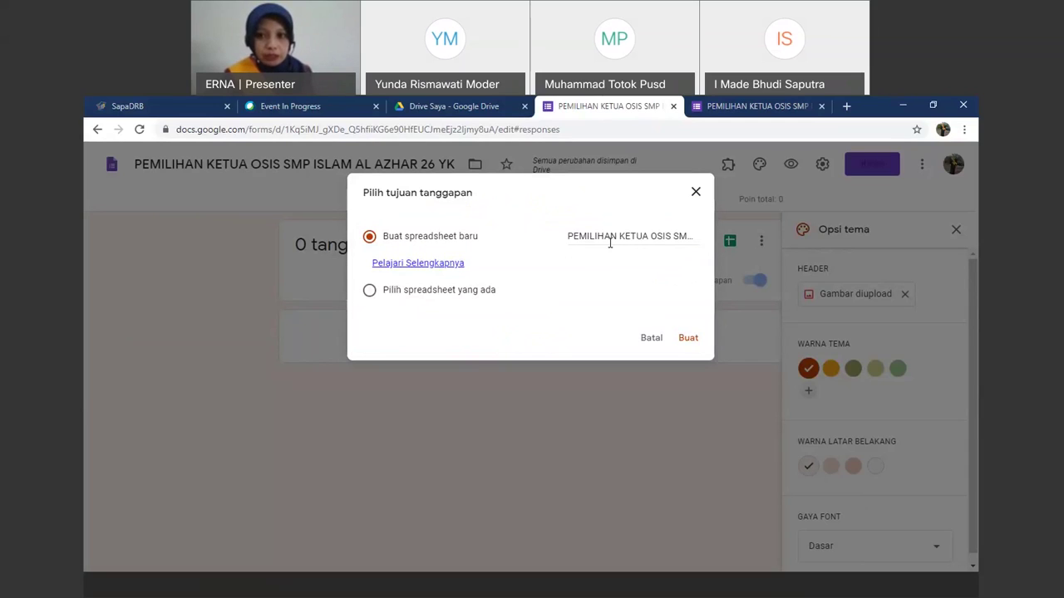
{"action": "left_click", "coordinate": [689, 341]}
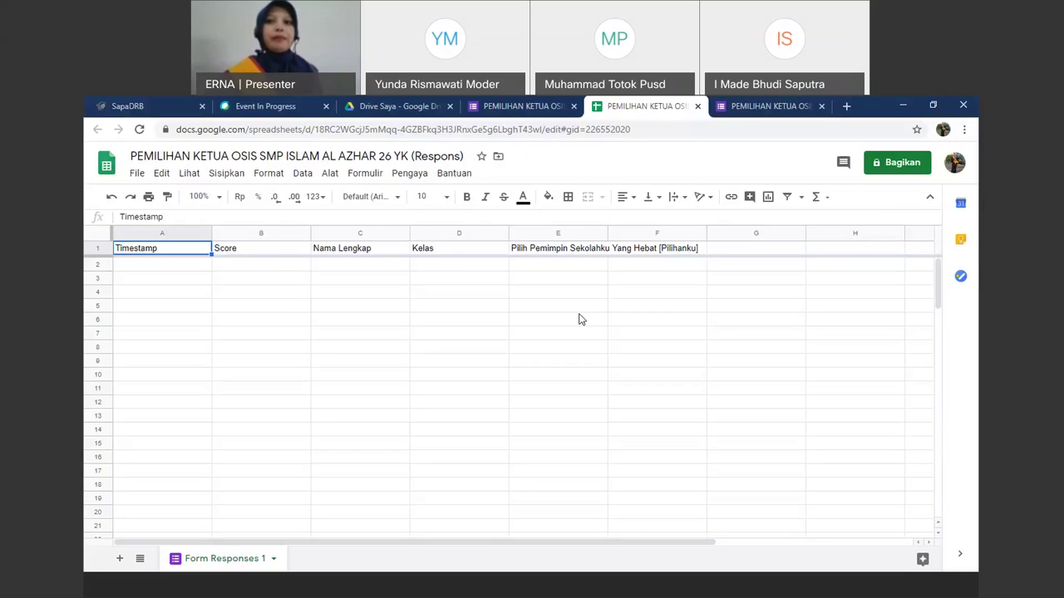
- Return to the open respondent preview of the ballot and review it from the title and name question through to the candidate grid
{"action": "left_click", "coordinate": [509, 106]}
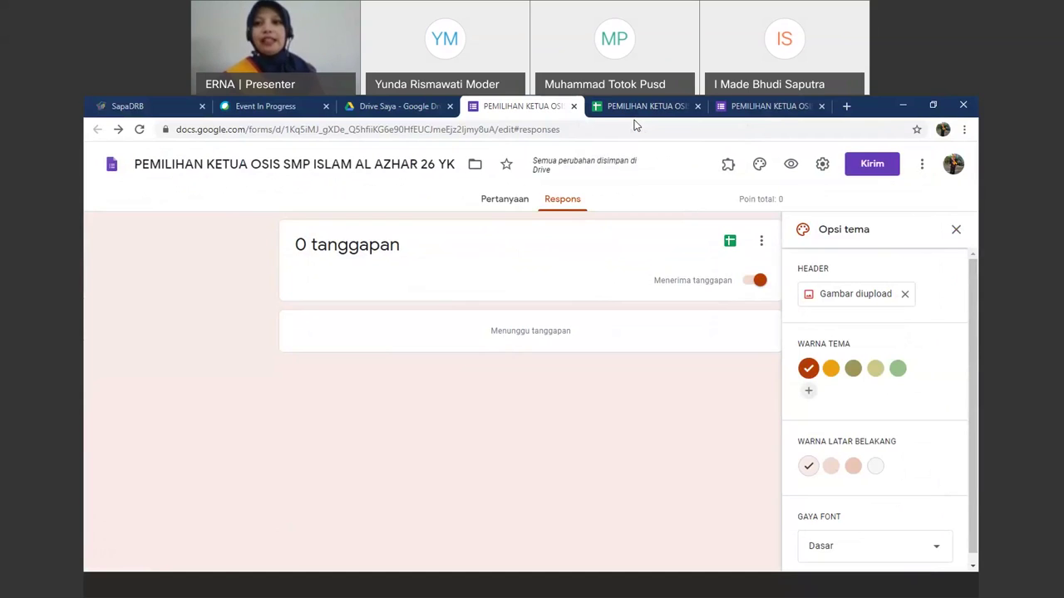
{"action": "left_click", "coordinate": [749, 106]}
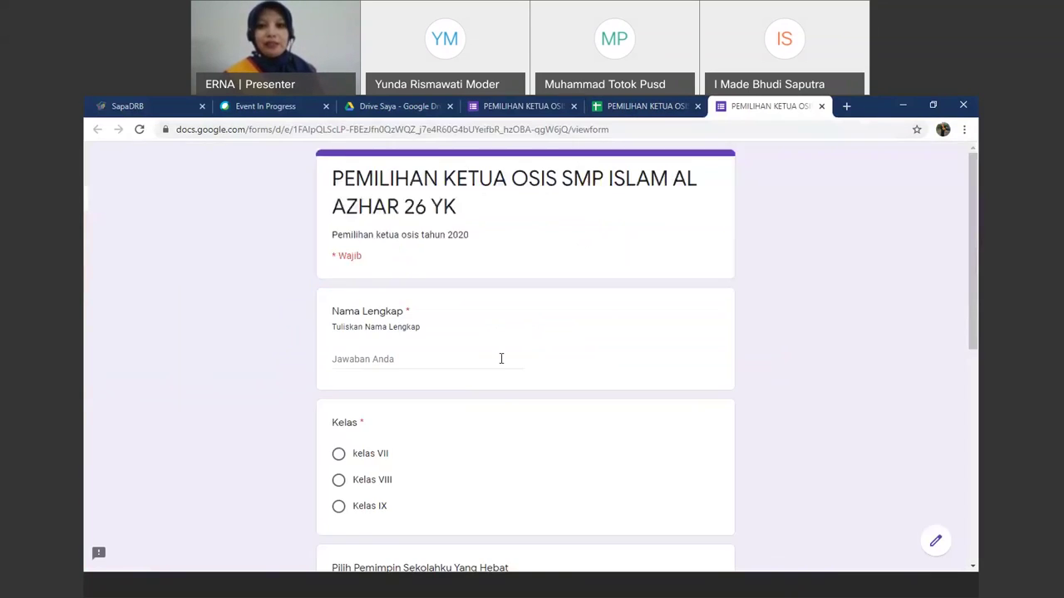
{"action": "scroll", "coordinate": [502, 356], "scroll_direction": "down", "scroll_amount": 5}
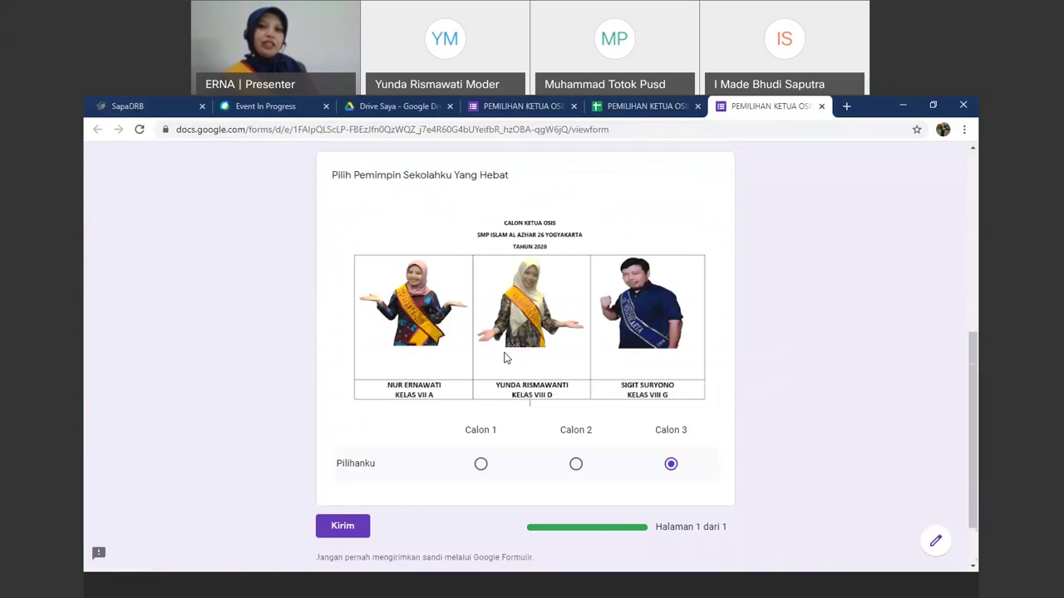
{"action": "scroll", "coordinate": [503, 356], "scroll_direction": "down", "scroll_amount": 2}
{"action": "scroll", "coordinate": [505, 355], "scroll_direction": "up", "scroll_amount": 6}
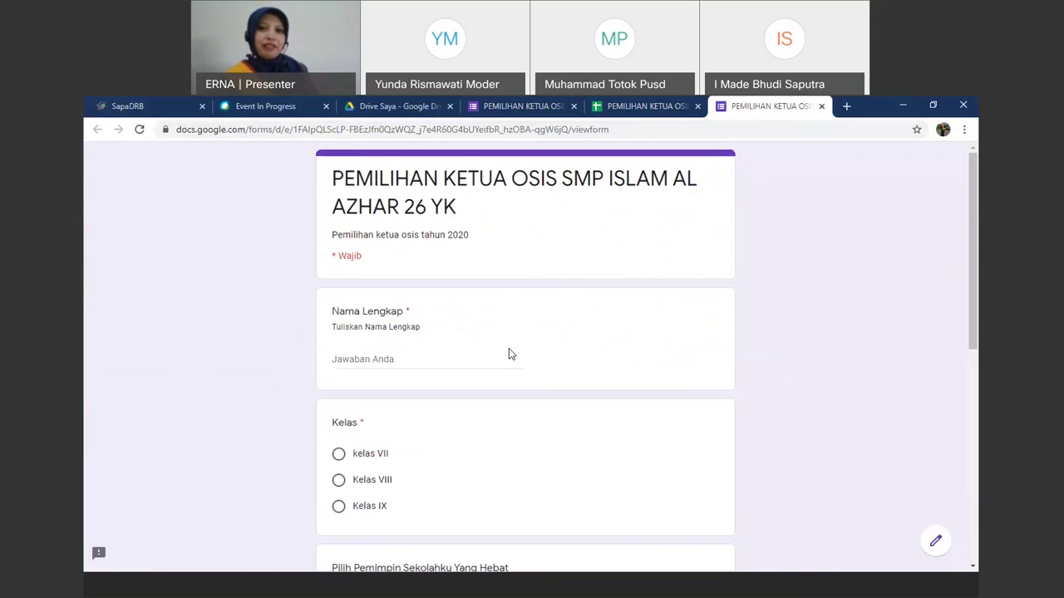
{"action": "scroll", "coordinate": [508, 350], "scroll_direction": "down", "scroll_amount": 4}
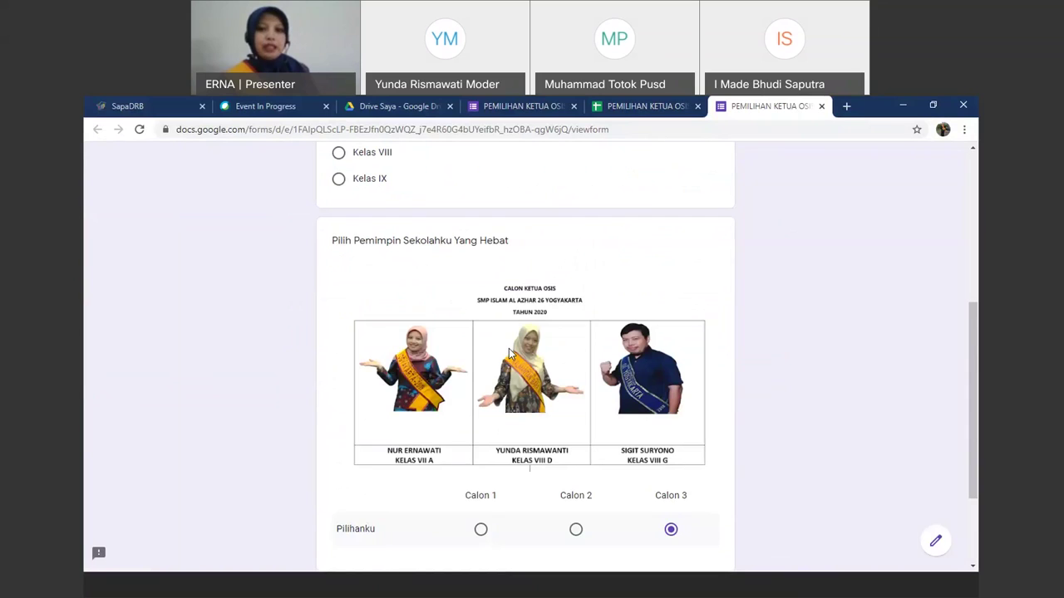
{"action": "scroll", "coordinate": [509, 348], "scroll_direction": "up", "scroll_amount": 5}
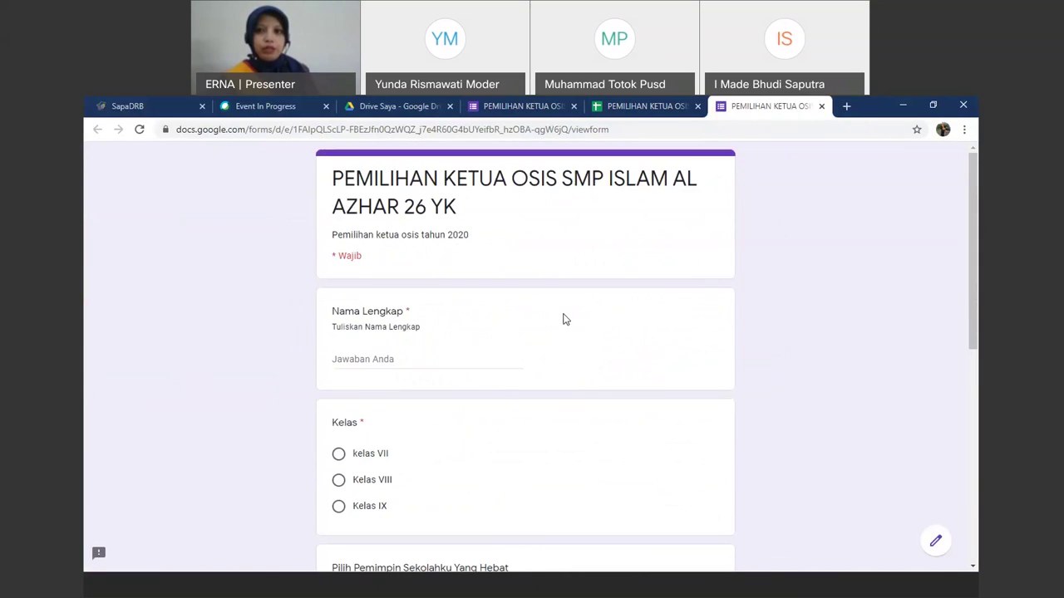
{"action": "scroll", "coordinate": [563, 319], "scroll_direction": "down", "scroll_amount": 4}
{"action": "scroll", "coordinate": [569, 315], "scroll_direction": "up", "scroll_amount": 4}
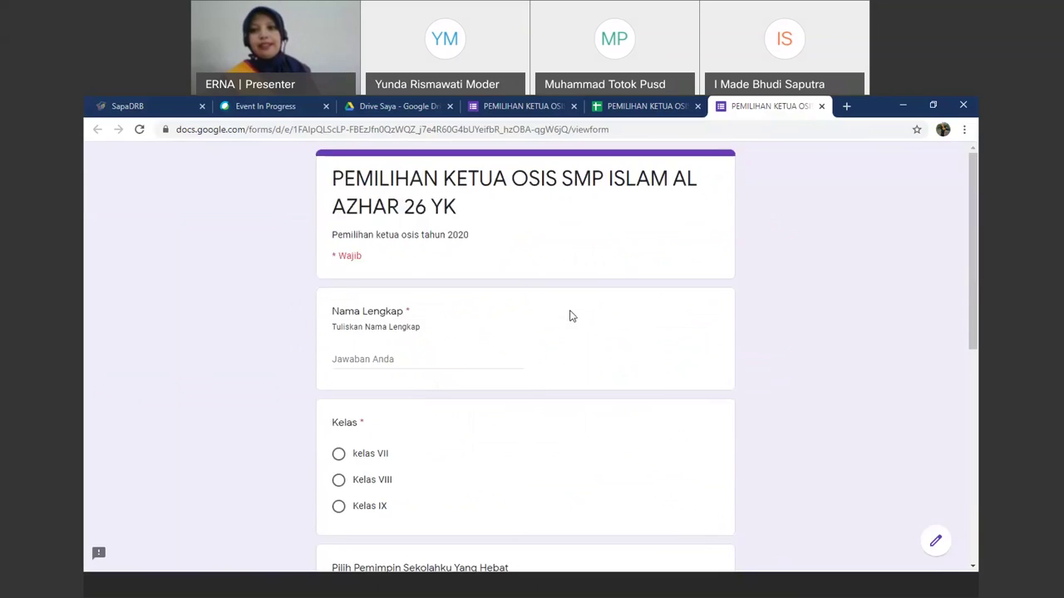
{"action": "scroll", "coordinate": [571, 317], "scroll_direction": "down", "scroll_amount": 5}
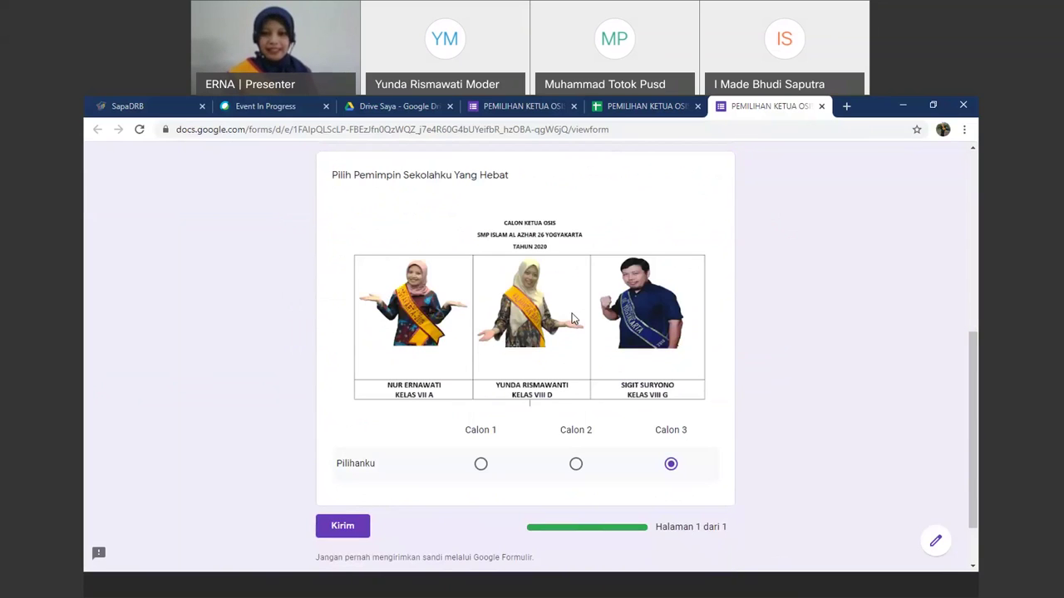